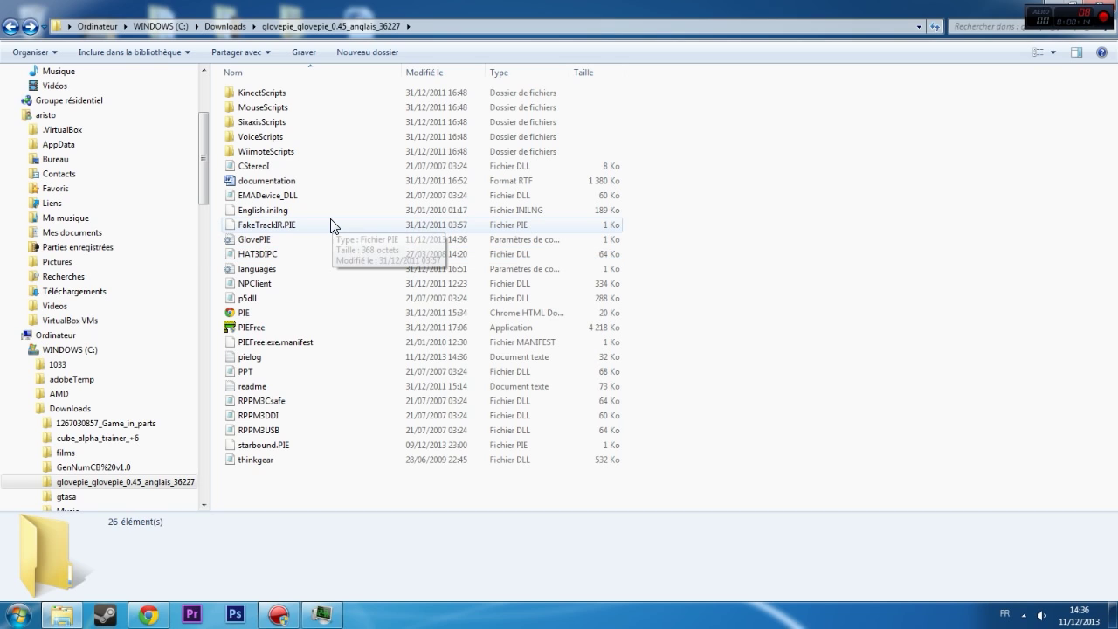
- Launch PIEFree from the extracted GlovePIE folder and move its window beside the file list
double_click(262, 328)
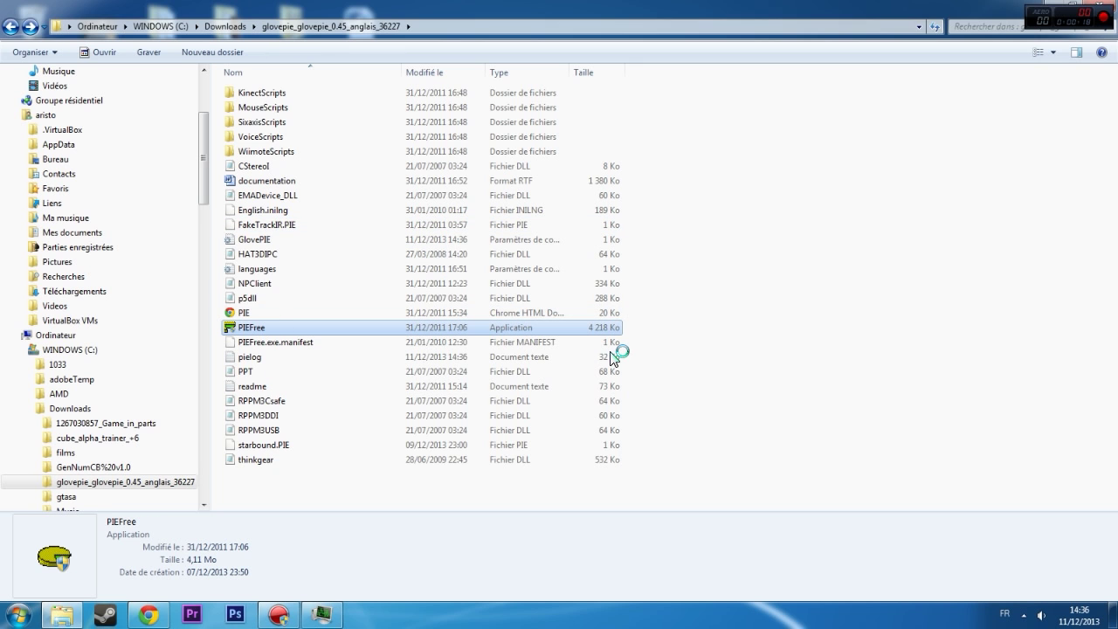
left_click_drag(332, 33, 1031, 37)
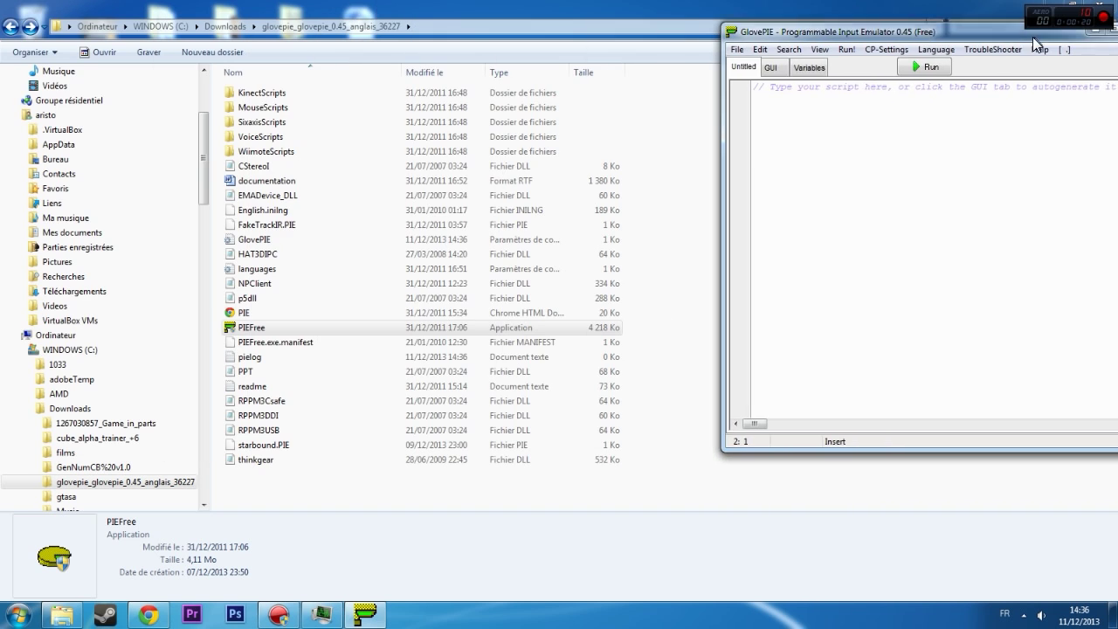
- Switch to Chrome, view the Clubic download page for GlovePIE and return to the search results
left_click(148, 616)
left_click(145, 254)
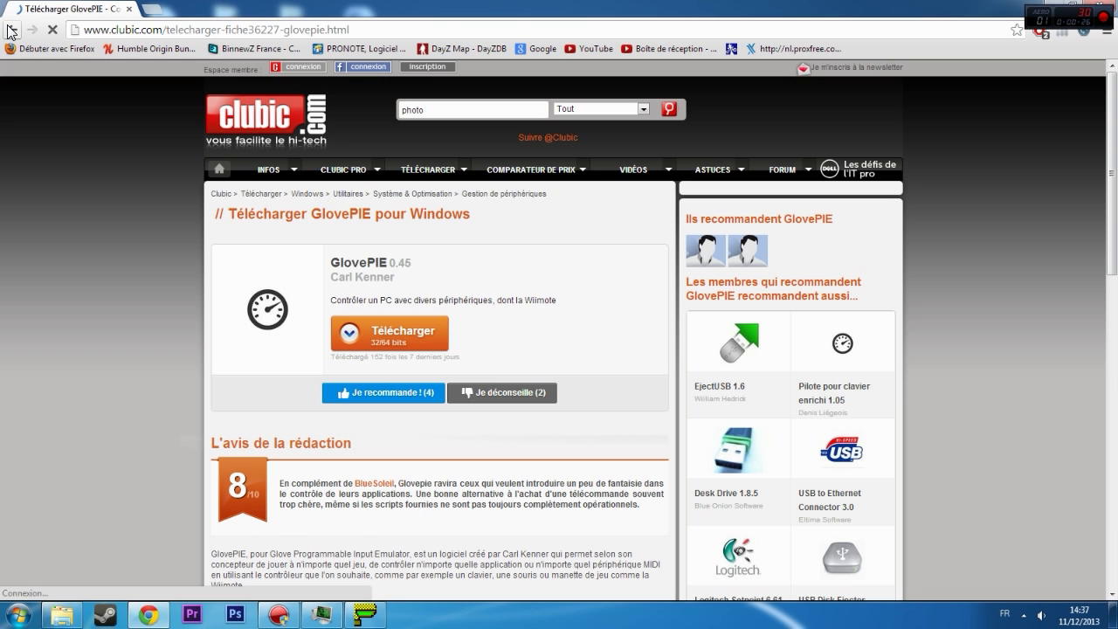
key("alt+Left")
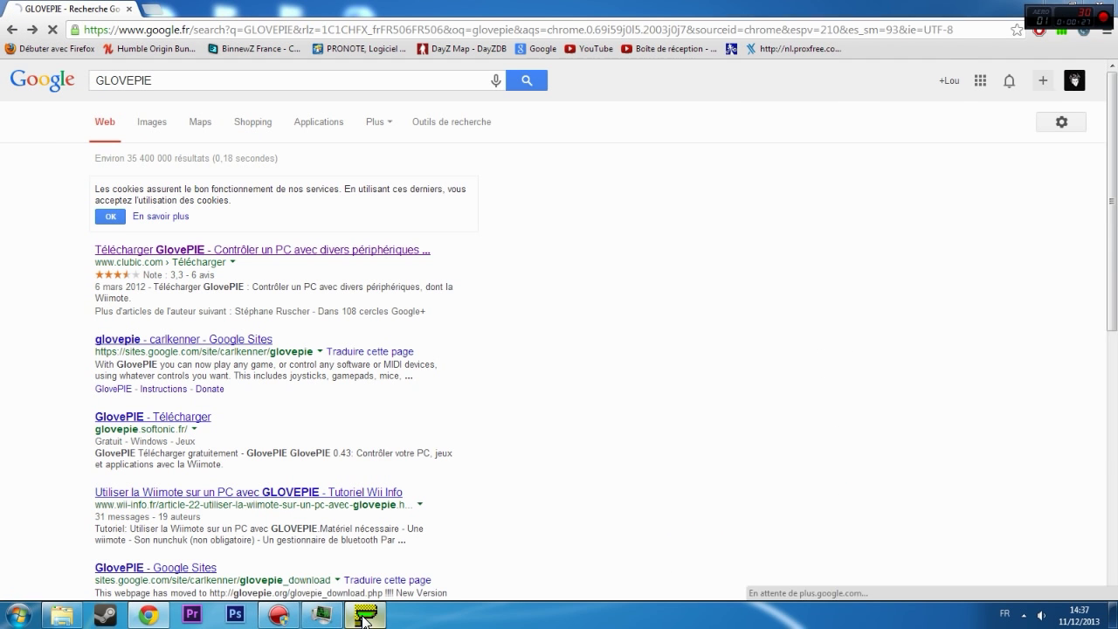
- Minimize the browser and move the GlovePIE window fully into view over the file folder
left_click(353, 616)
double_click(653, 10)
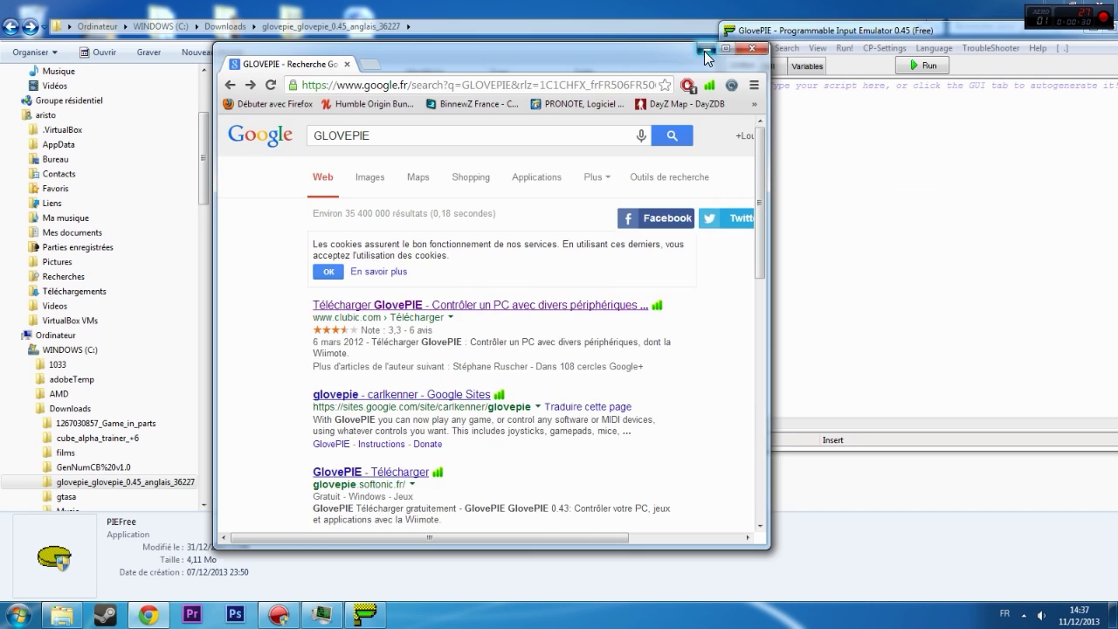
left_click(704, 49)
left_click(757, 48)
left_click(786, 29)
left_click_drag(786, 30, 646, 40)
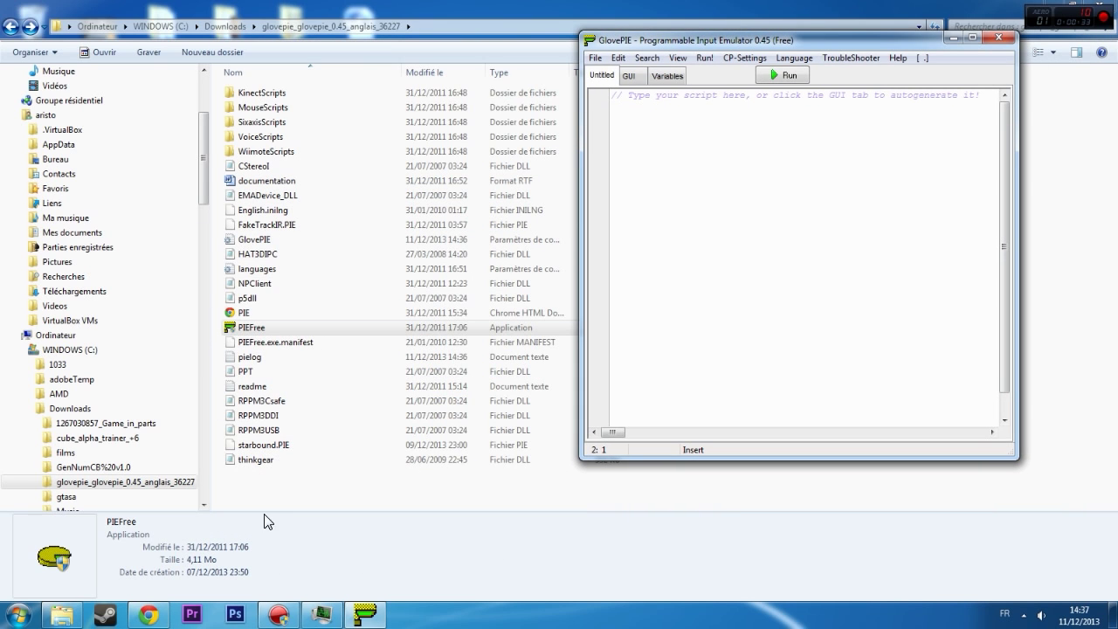
- Select all the extracted GlovePIE files to show them, clear the selection and bring GlovePIE back to the front
left_click_drag(276, 504, 708, 88)
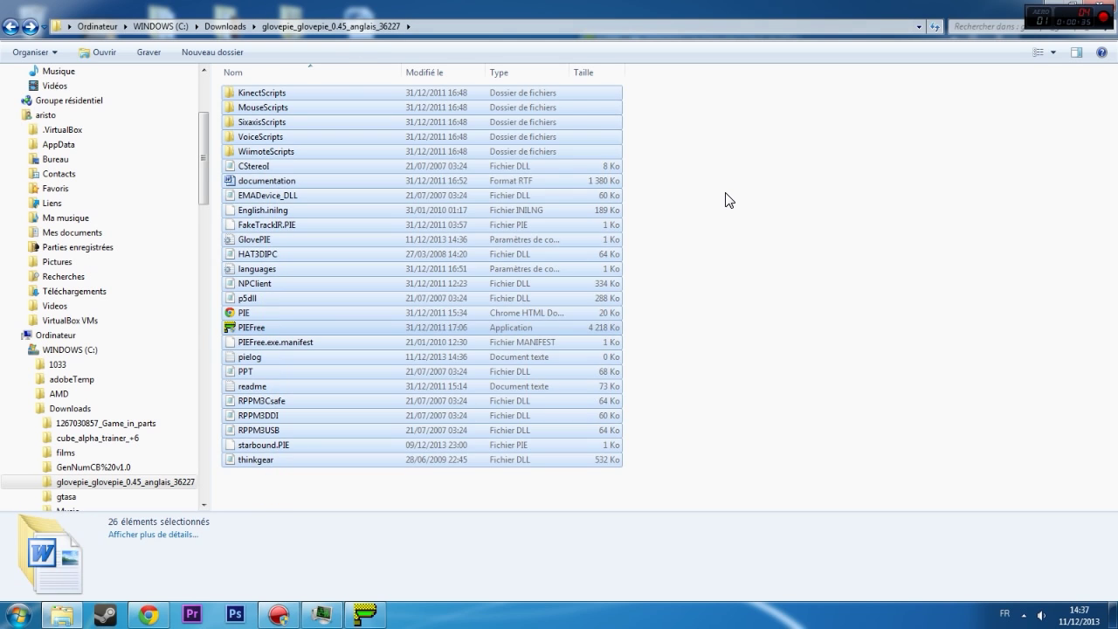
left_click(731, 197)
left_click(365, 615)
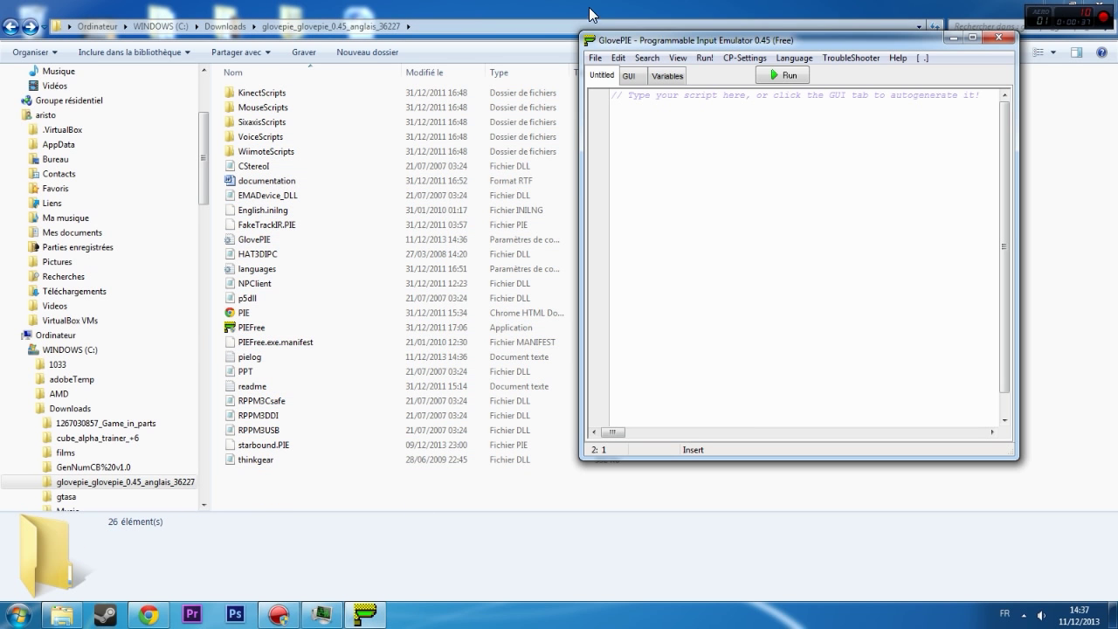
mouse_move(631, 35)
left_mouse_down()
mouse_move(630, 54)
mouse_move(631, 34)
left_mouse_up()
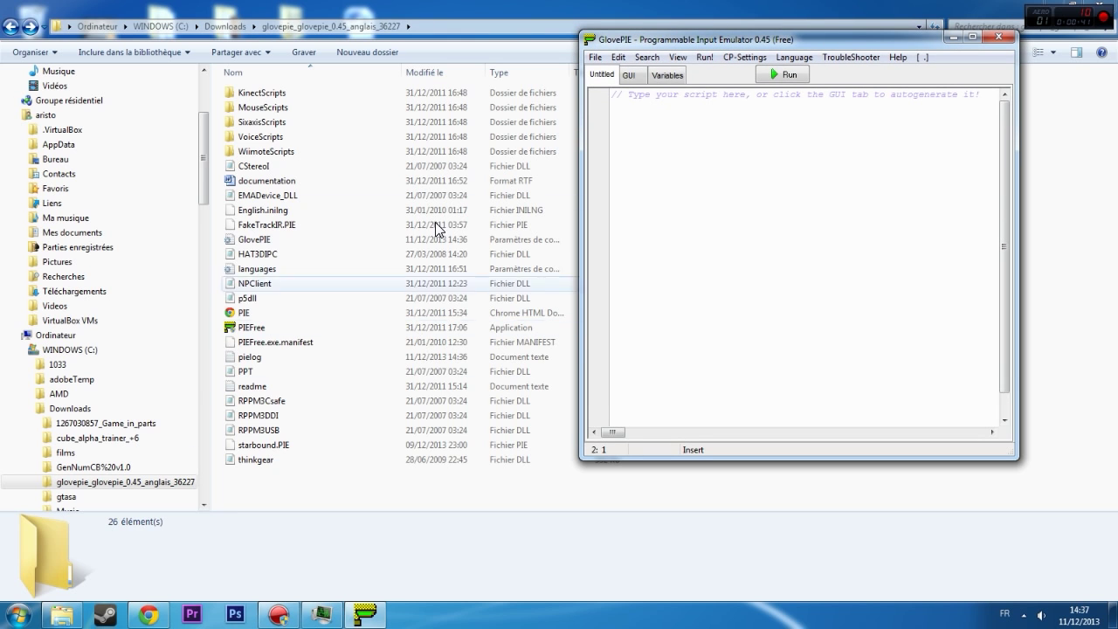
left_click_drag(711, 39, 667, 72)
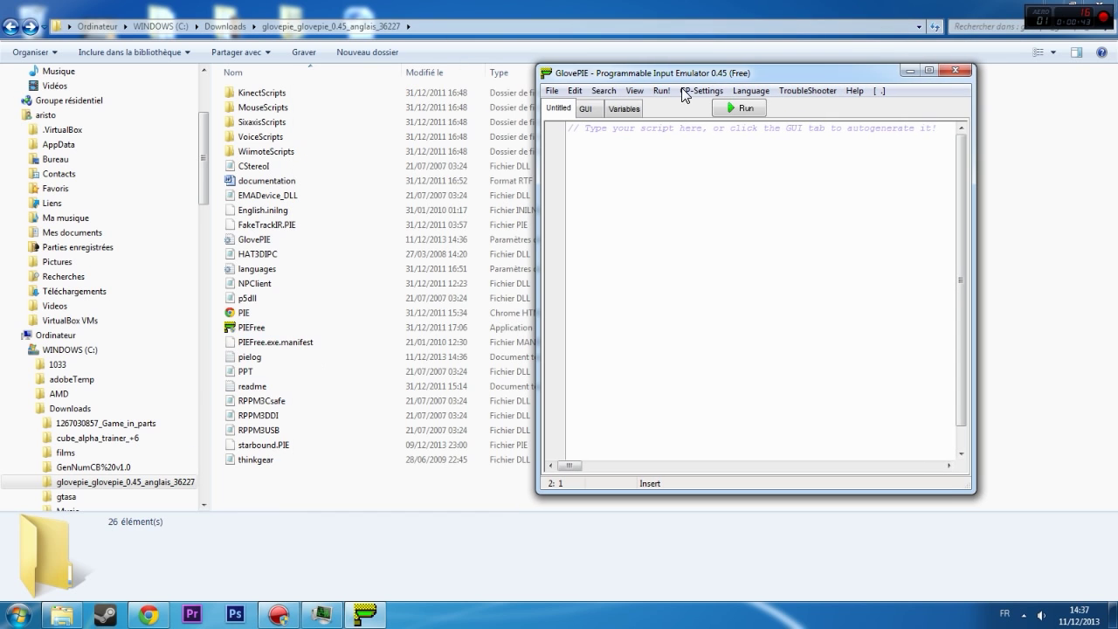
- Open GlovePIE's graphical mapping editor and run output detection to show the output device settings
left_click(584, 109)
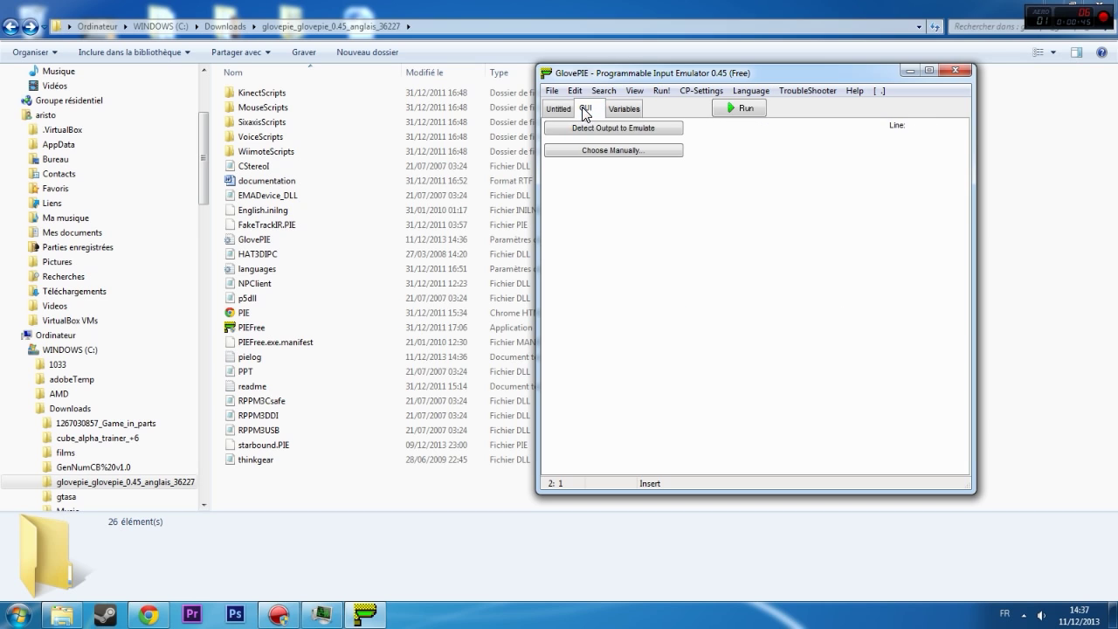
left_click_drag(611, 75, 506, 80)
left_click(454, 120)
left_click(479, 116)
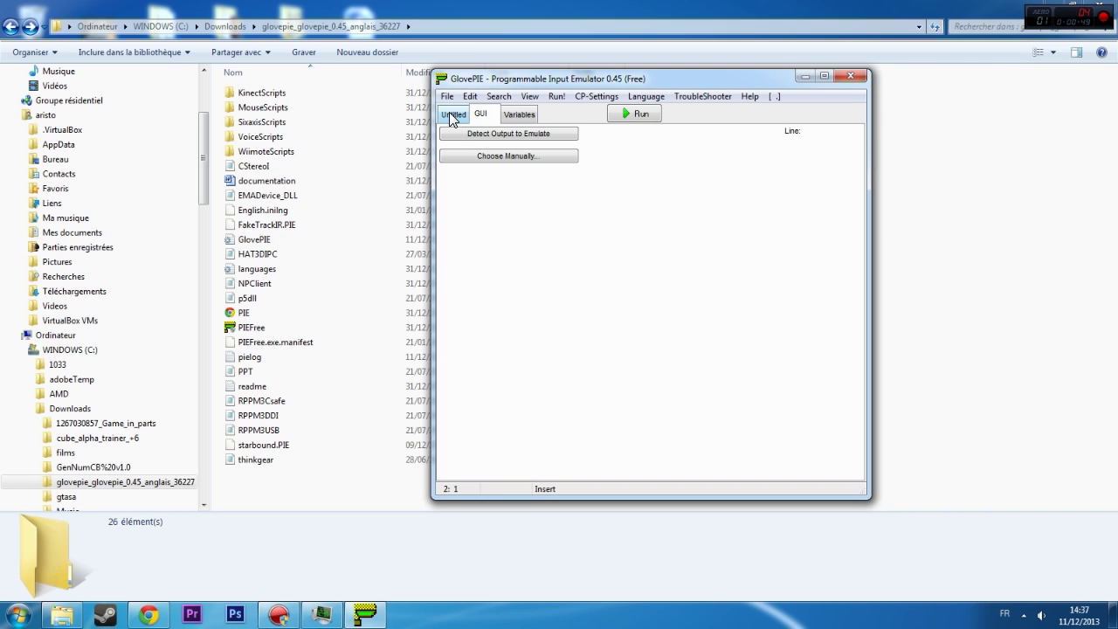
left_click(466, 135)
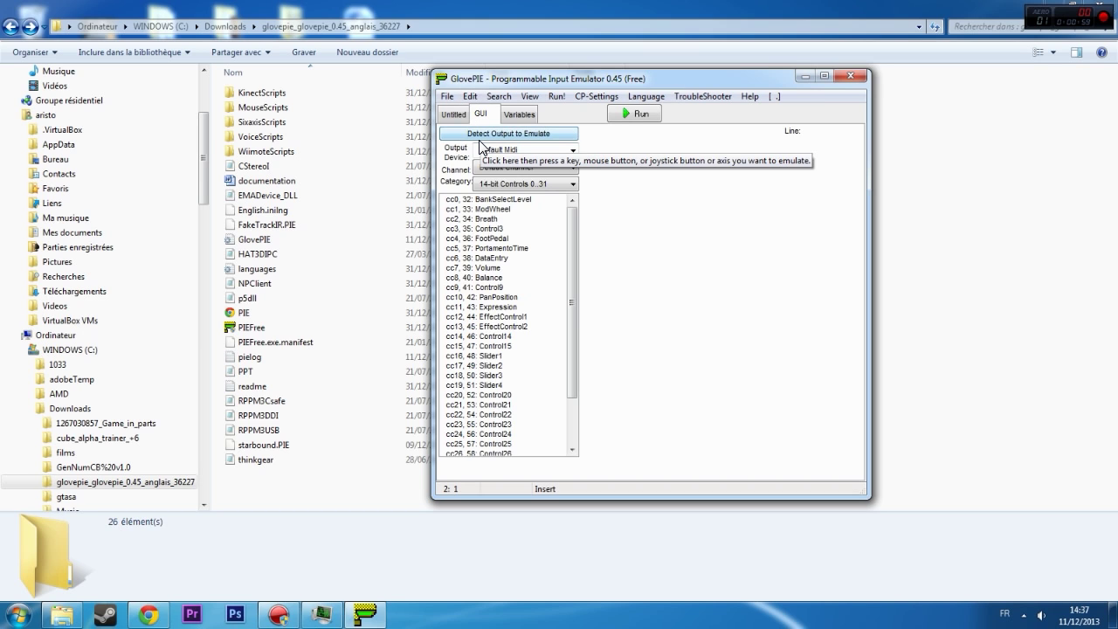
- Choose Mouse as the output device and examine the mouse controls that can be emulated
left_click(572, 154)
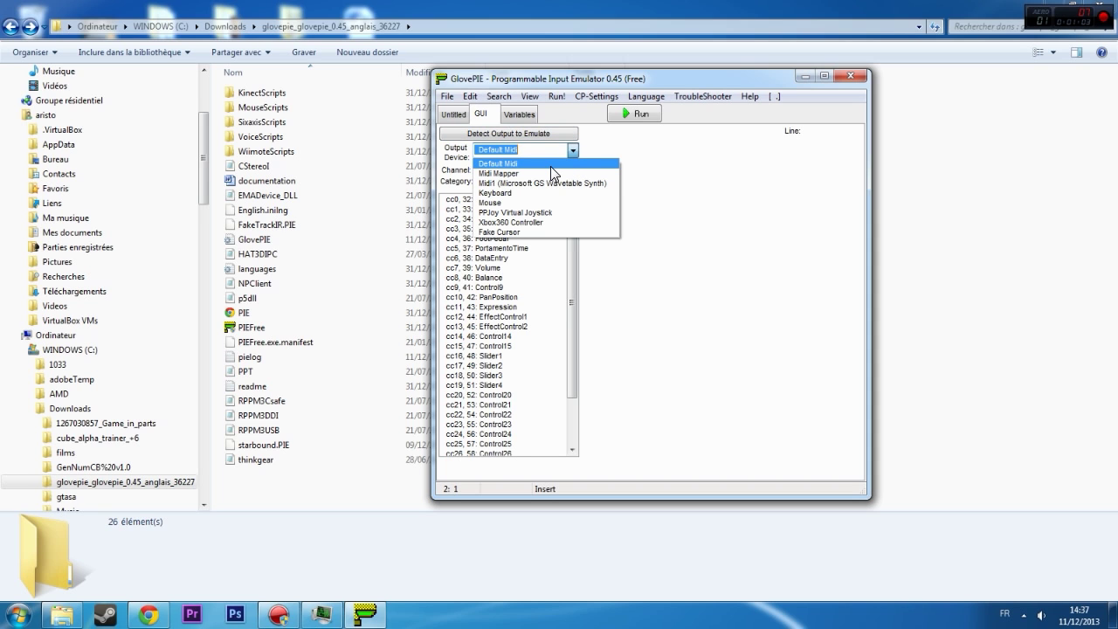
left_click(486, 202)
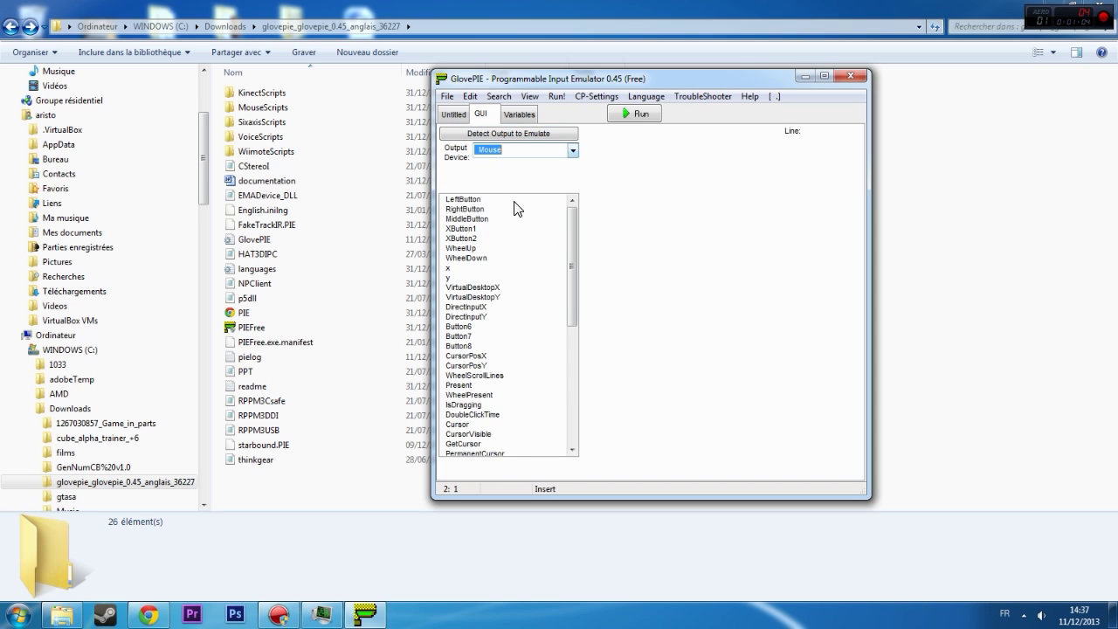
left_click(496, 241)
scroll(495, 246, "down", 2)
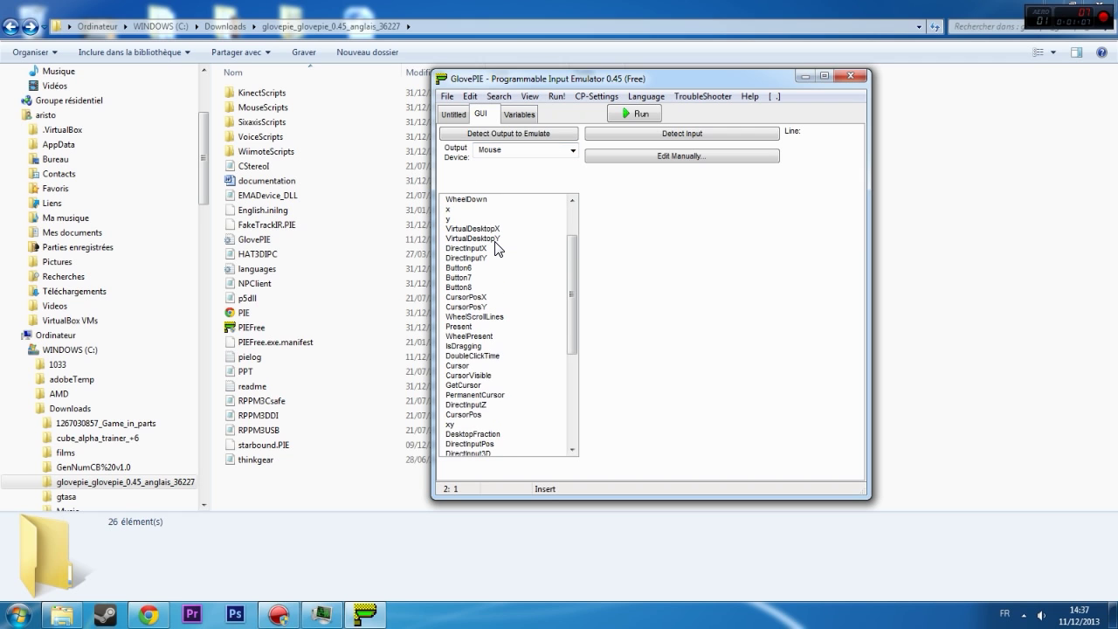
scroll(497, 333, "up", 2)
scroll(498, 336, "down", 5)
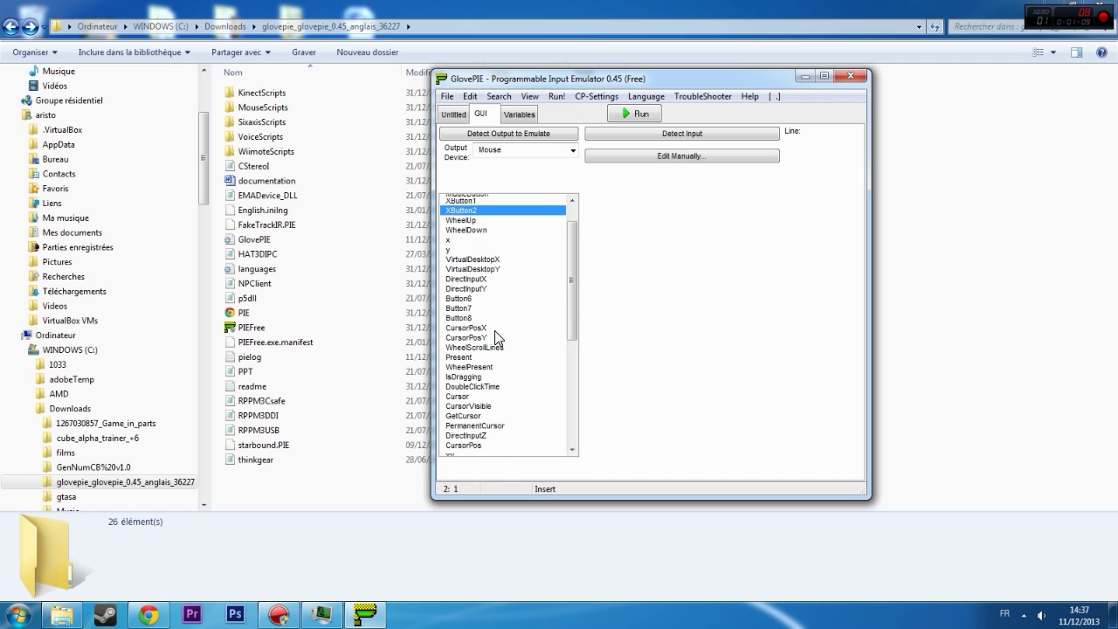
scroll(499, 337, "up", 5)
- Preview the outputs offered for the Keyboard and Xbox360 Controller devices
left_click(531, 148)
left_click(573, 150)
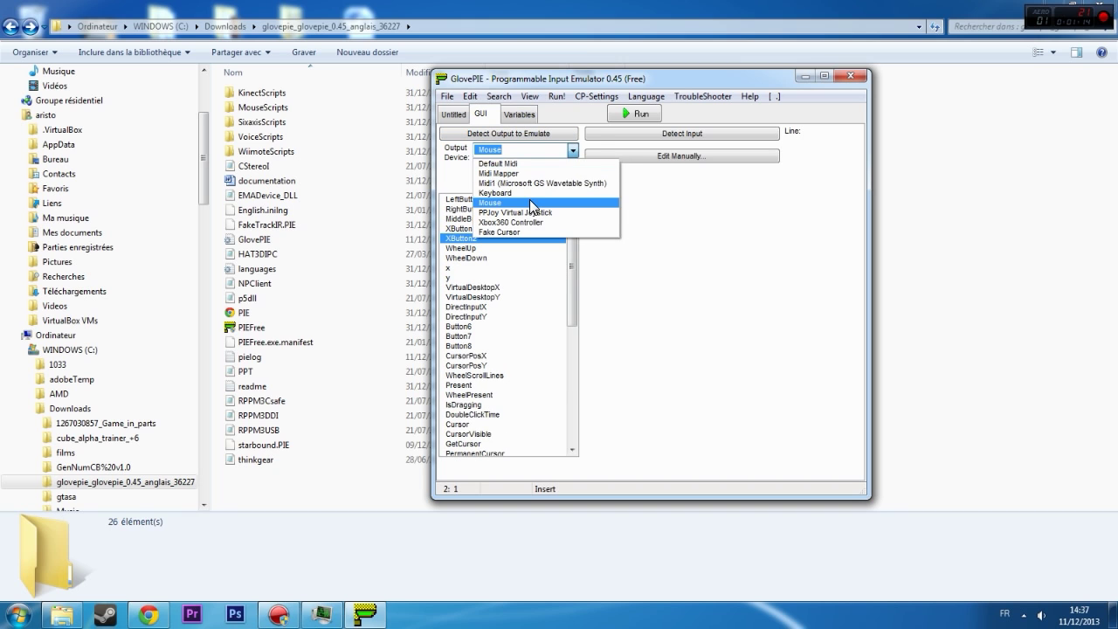
left_click(531, 192)
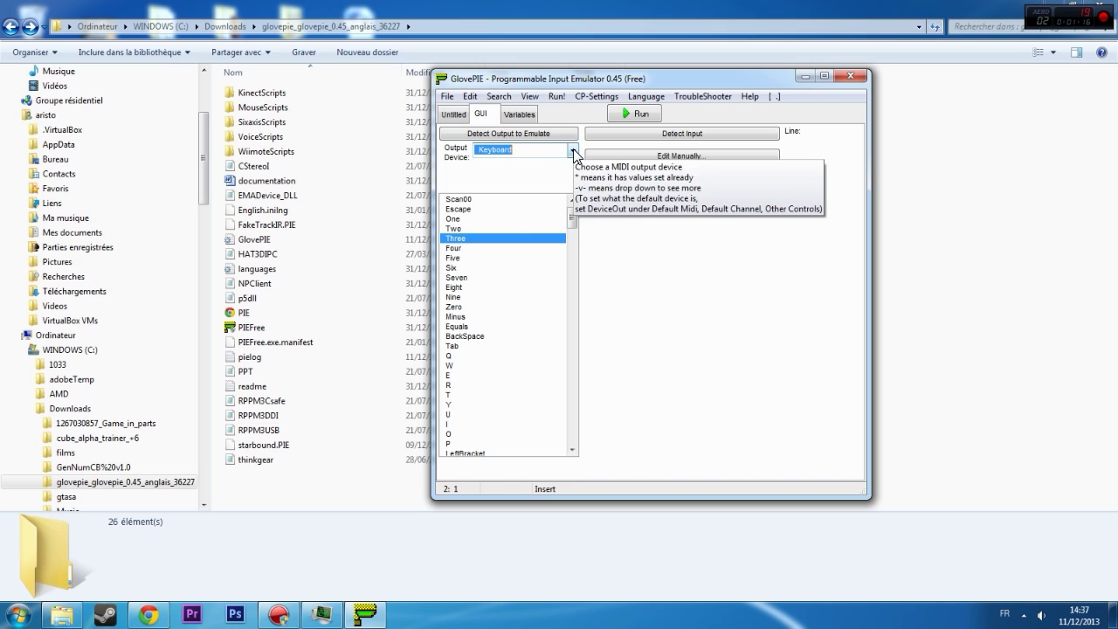
left_click(574, 153)
left_click(548, 222)
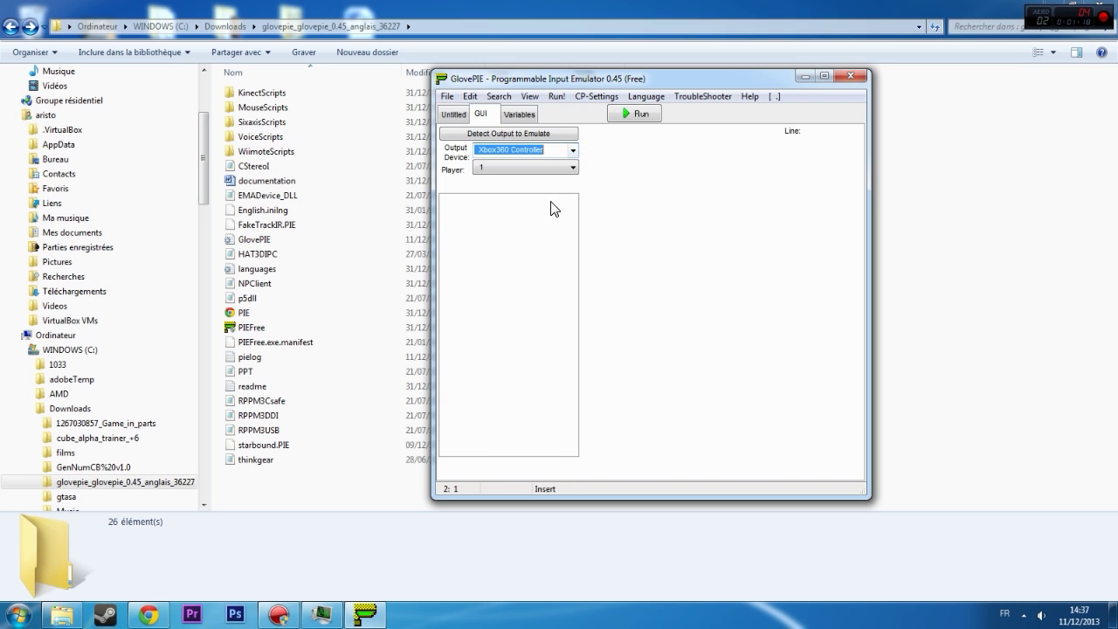
- Try to map the Up arrow key to the Keyboard device's W output using input detection
left_click(572, 153)
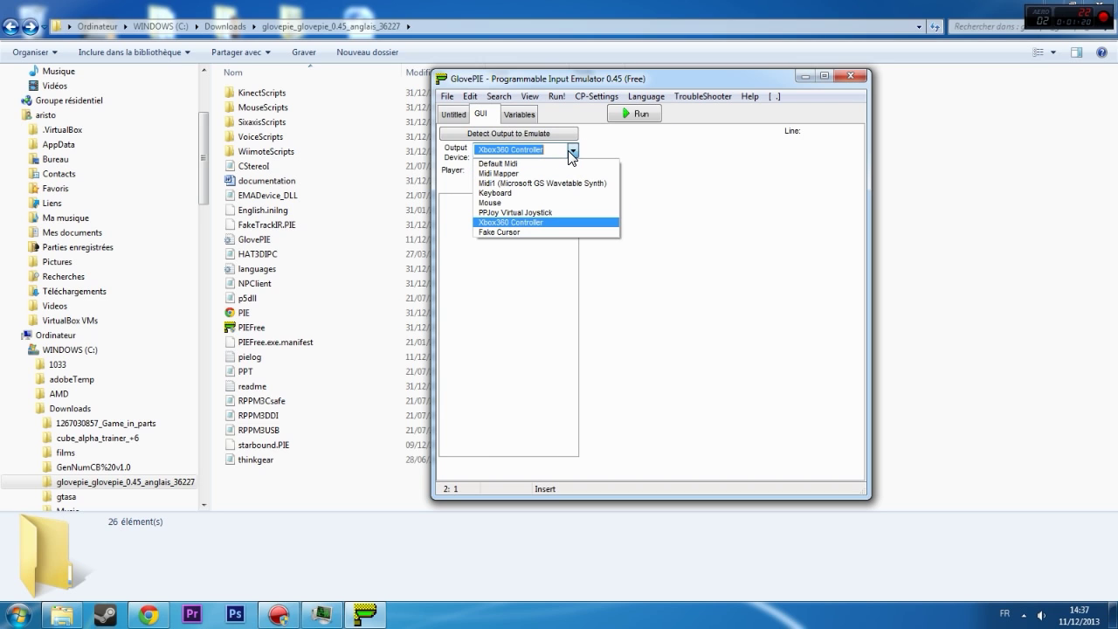
left_click(522, 193)
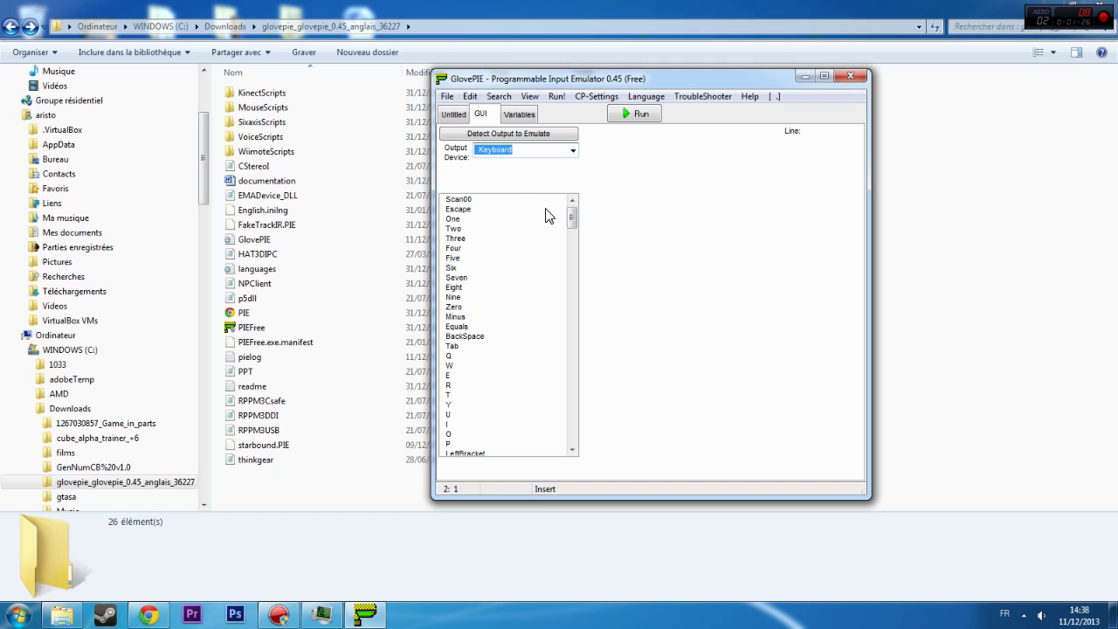
left_click(524, 149)
left_click_drag(575, 227, 573, 209)
left_click(463, 365)
scroll(571, 225, "down", 5)
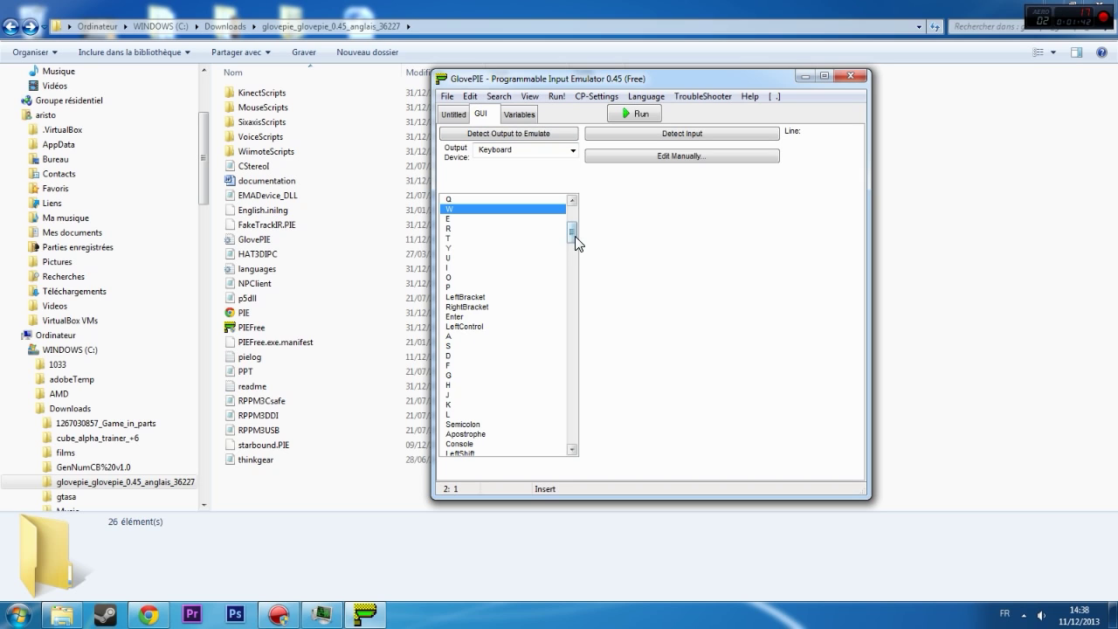
mouse_move(447, 350)
left_mouse_down()
mouse_move(459, 348)
mouse_move(456, 330)
mouse_move(461, 354)
left_mouse_up()
left_click(490, 212)
left_click(641, 134)
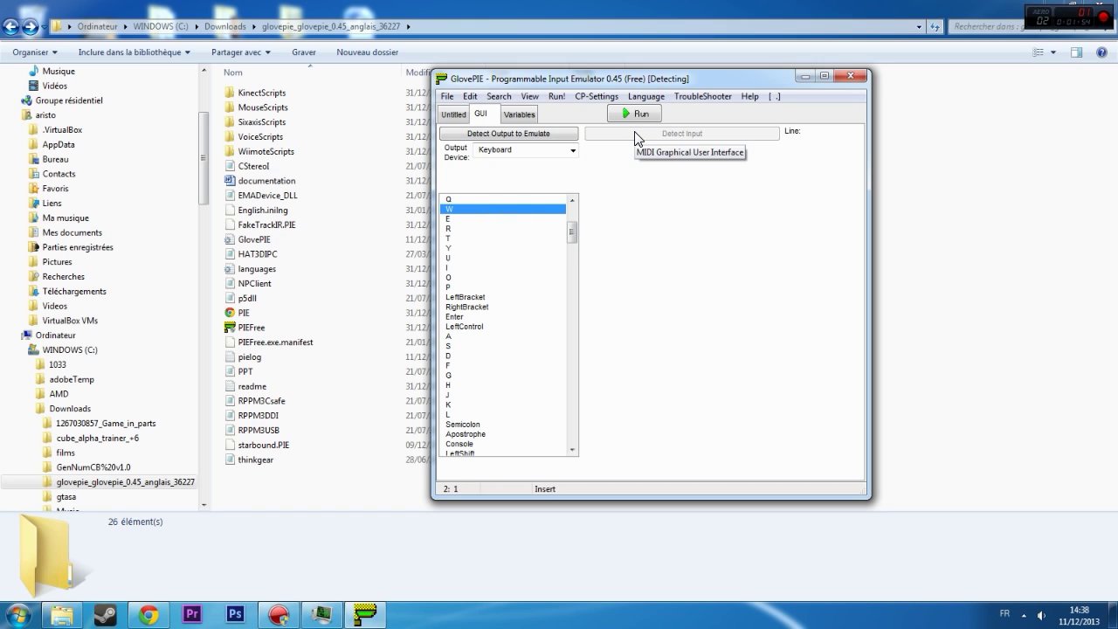
key("Up")
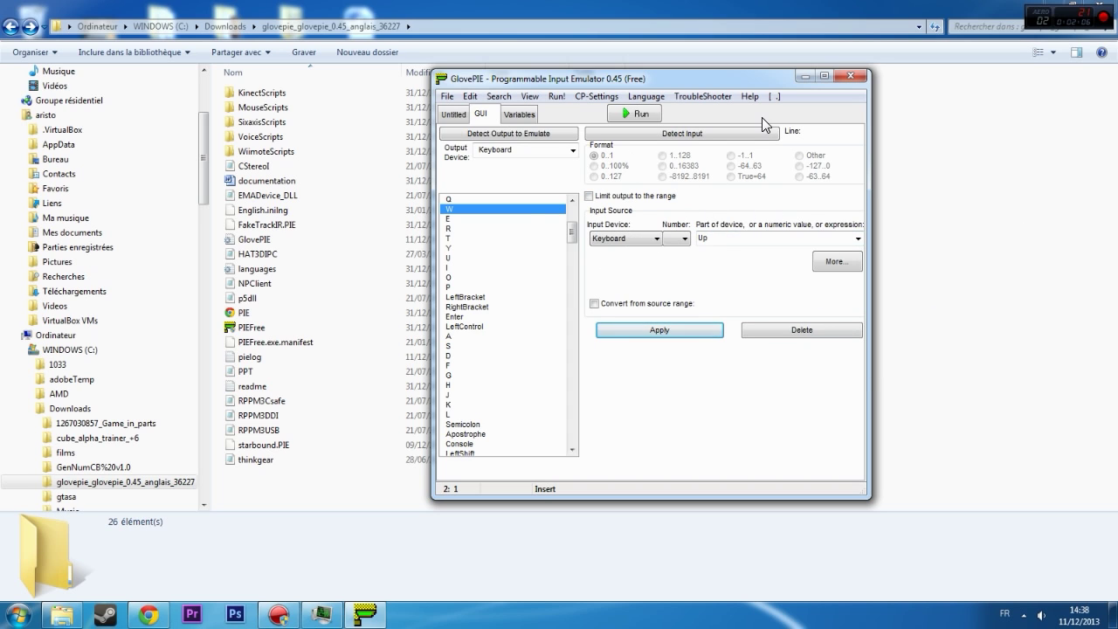
- Delete the placeholder comment from the untitled script, leaving it empty
left_click(454, 115)
left_click(480, 114)
left_click(448, 115)
left_click(479, 115)
left_click(452, 116)
left_click_drag(463, 136, 381, 101)
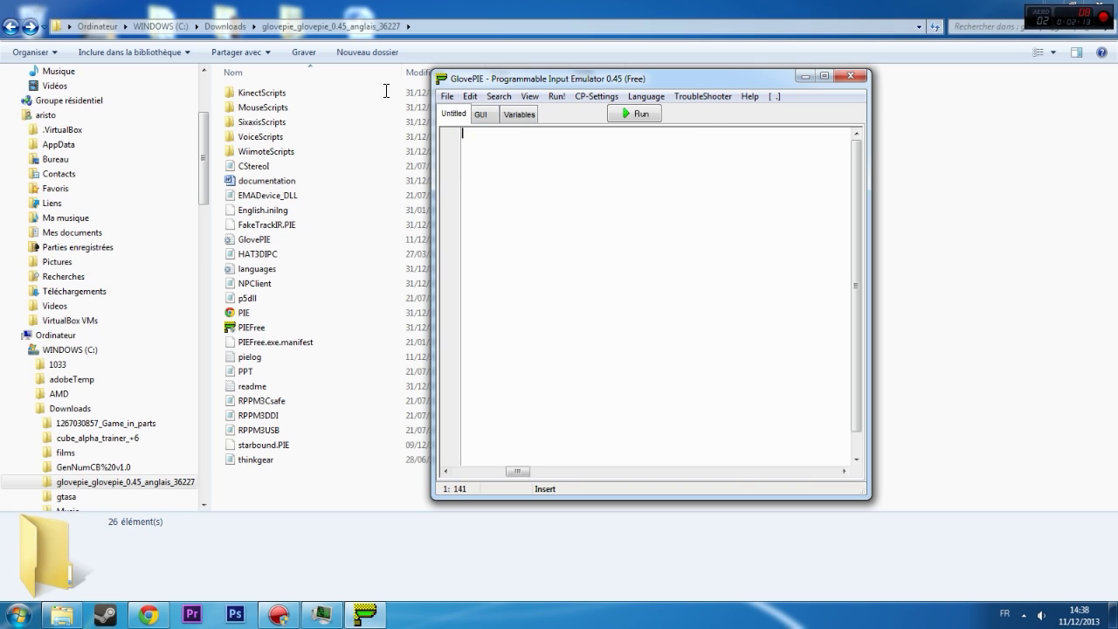
key("Delete")
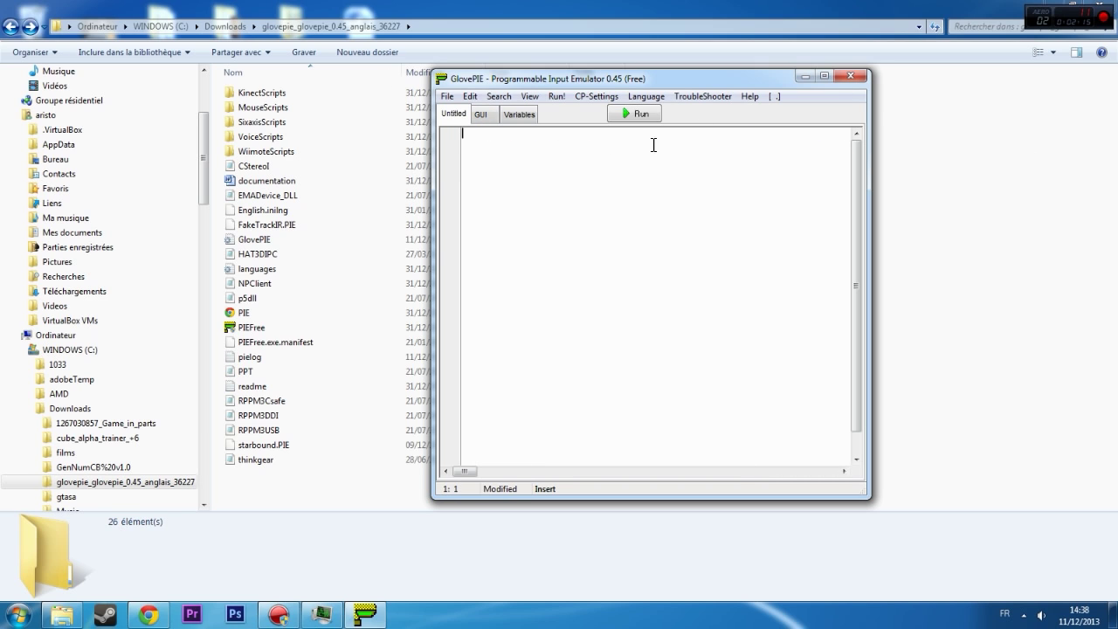
- Set the output device to Keyboard with key W, detect the Up arrow key as its input and apply the mapping
left_click(487, 117)
left_click(480, 137)
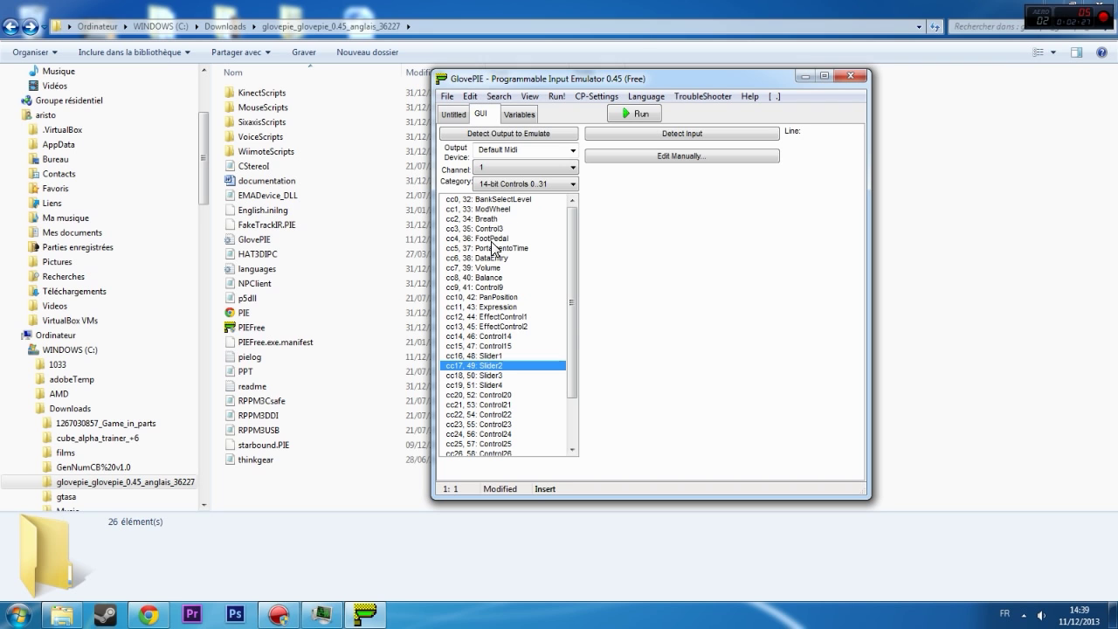
left_click(573, 149)
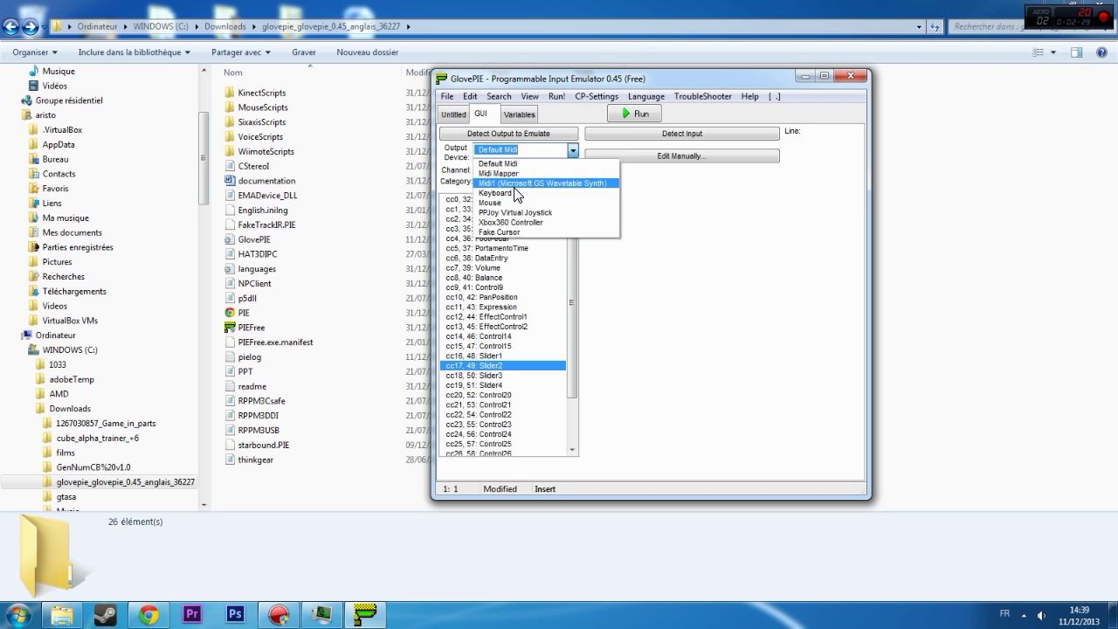
left_click(515, 183)
left_click(628, 134)
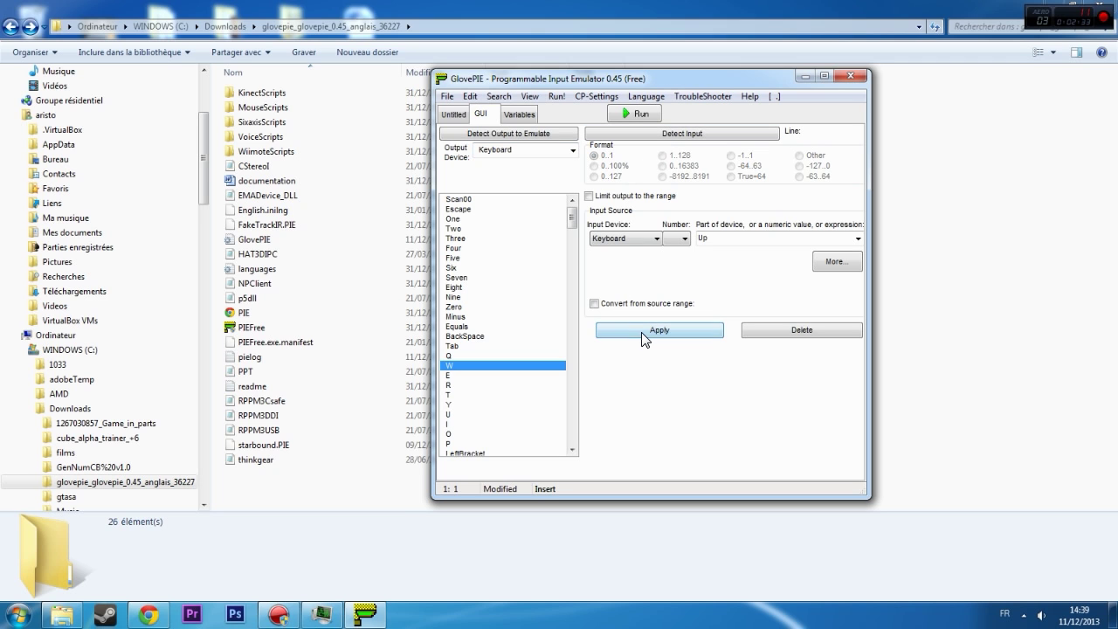
left_click(643, 330)
- Check the mapping line generated in the script for the W key
left_click(451, 114)
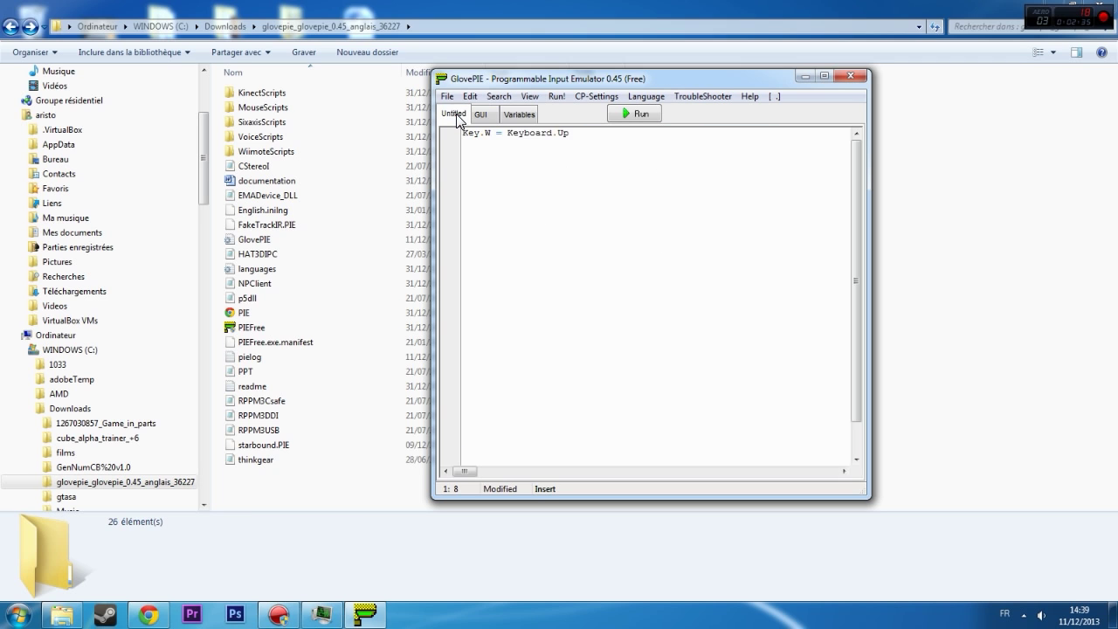
left_click_drag(464, 136, 595, 136)
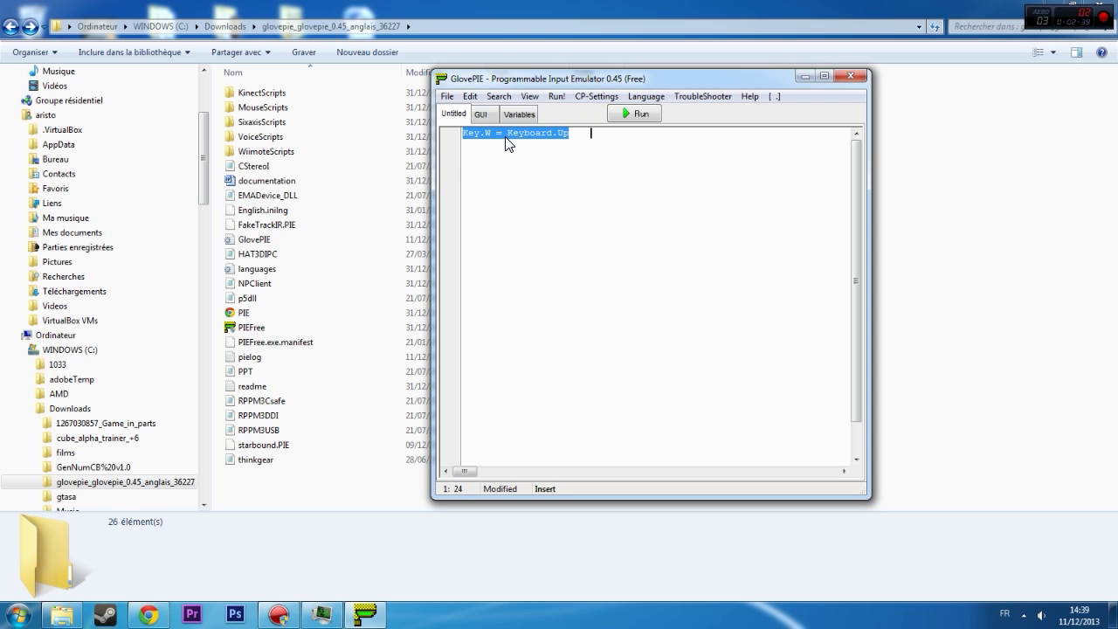
left_click(516, 156)
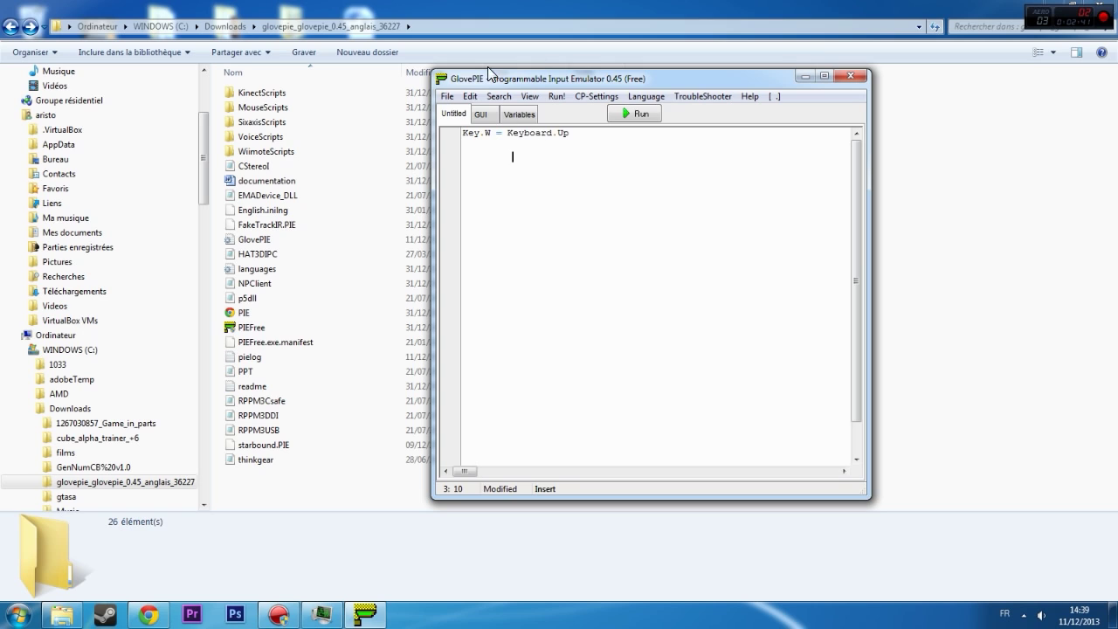
- Return to the graphical mapping editor and detect the W key as the output to emulate
left_click(481, 114)
left_click(503, 138)
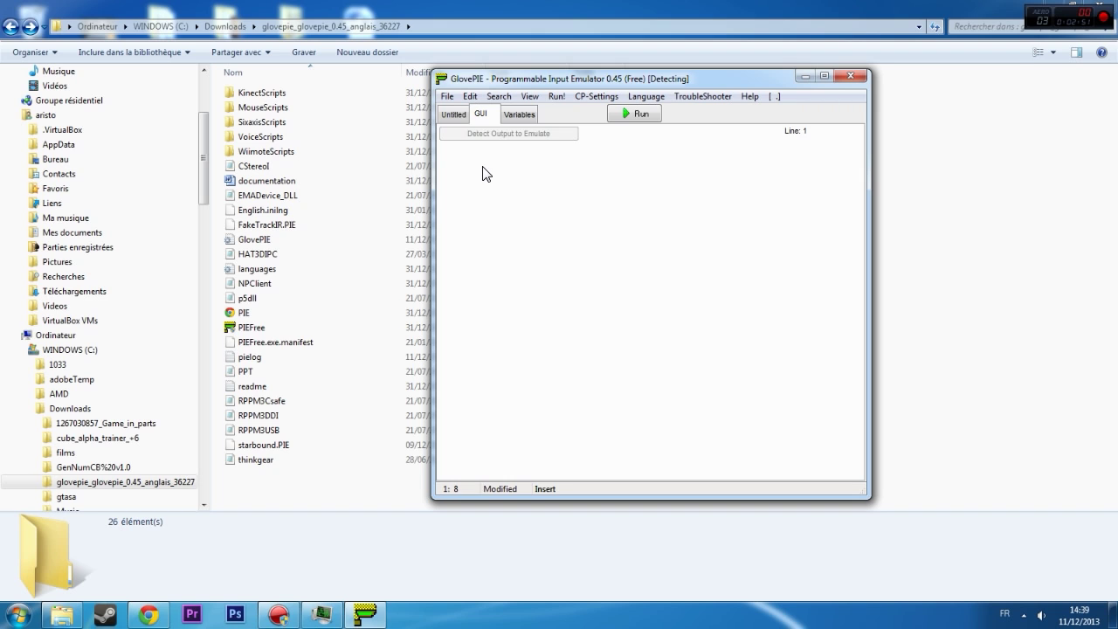
key("w")
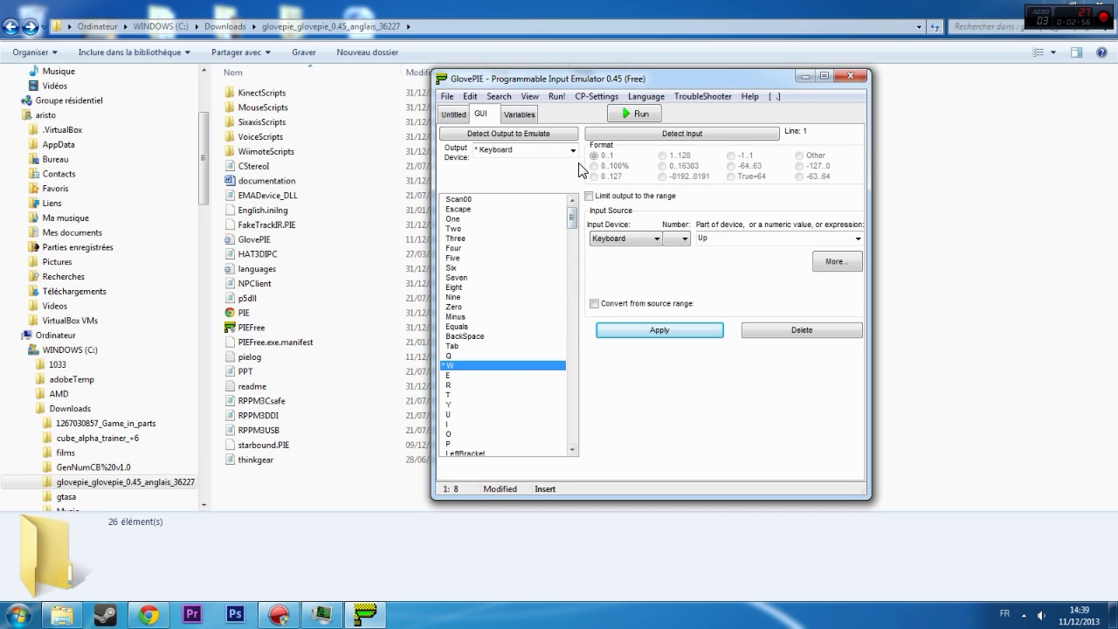
- Choose A as the emulated key, detect the Left arrow key as its input and apply the mapping
left_click_drag(575, 212, 571, 228)
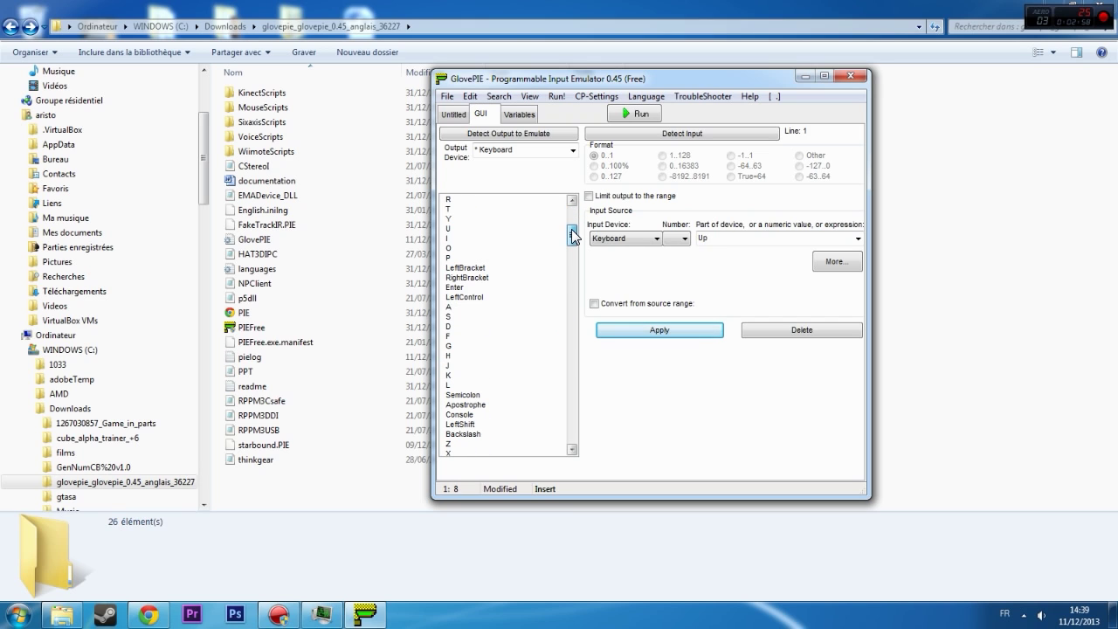
left_click(456, 307)
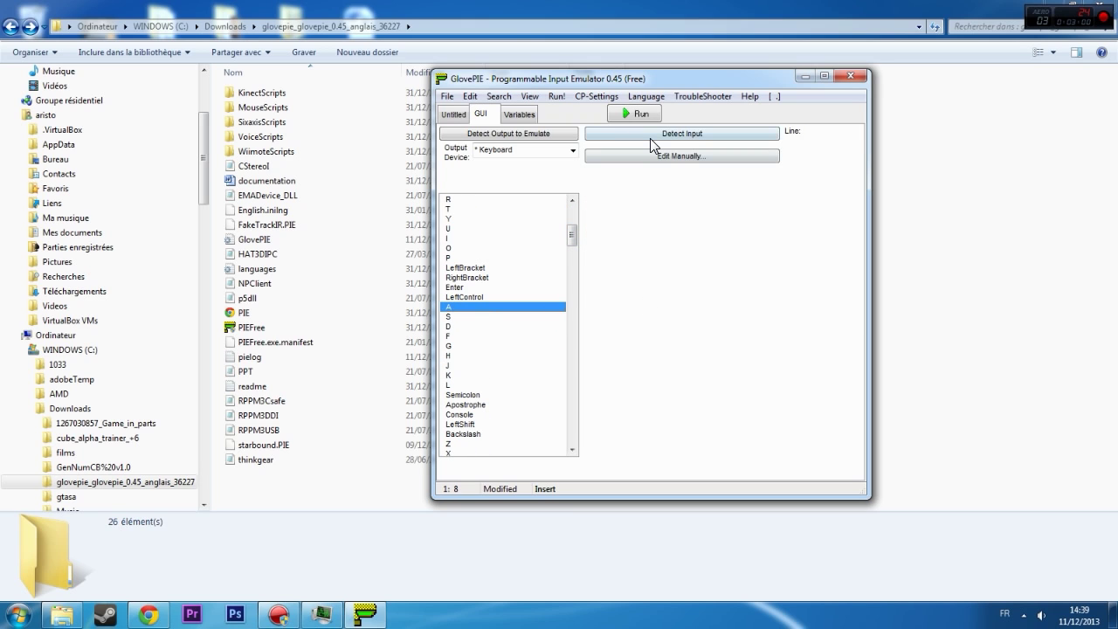
left_click(650, 137)
key("Left")
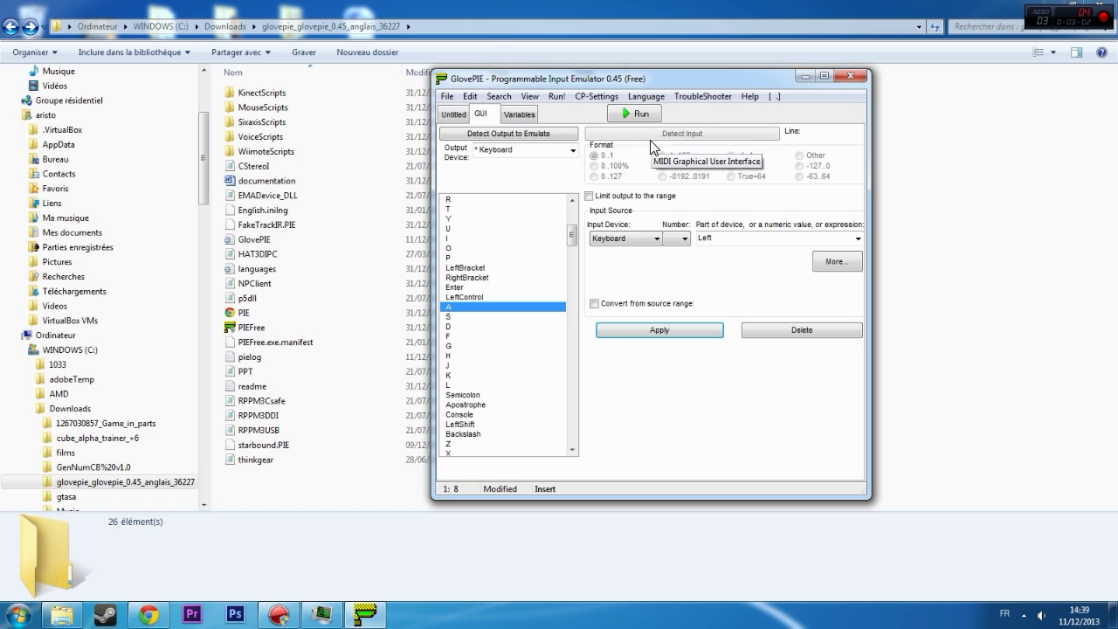
left_click(477, 307)
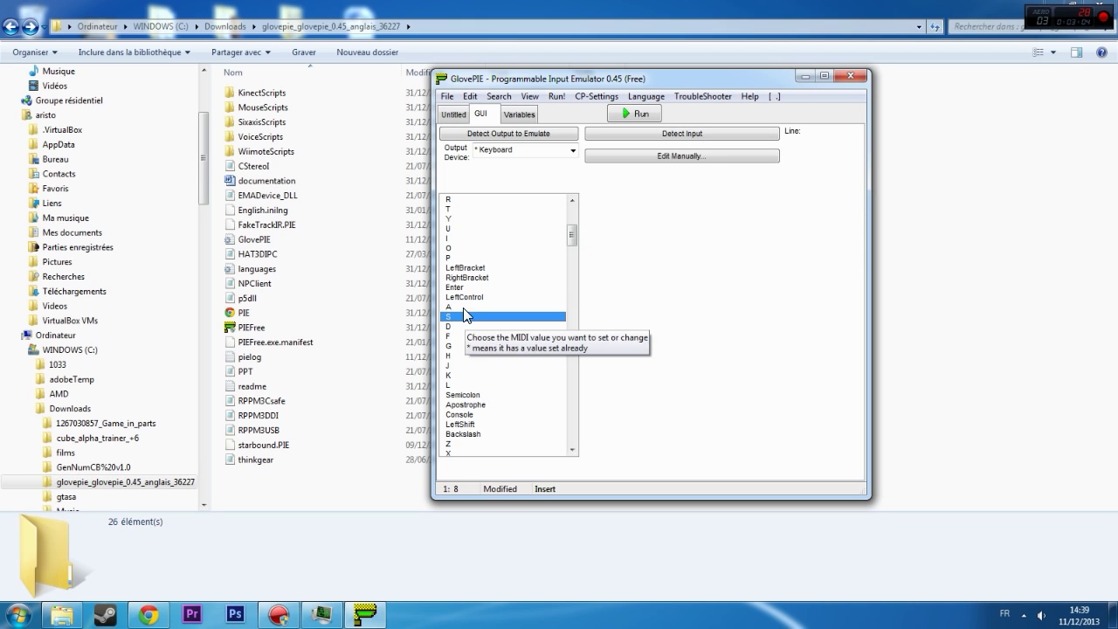
left_click(690, 133)
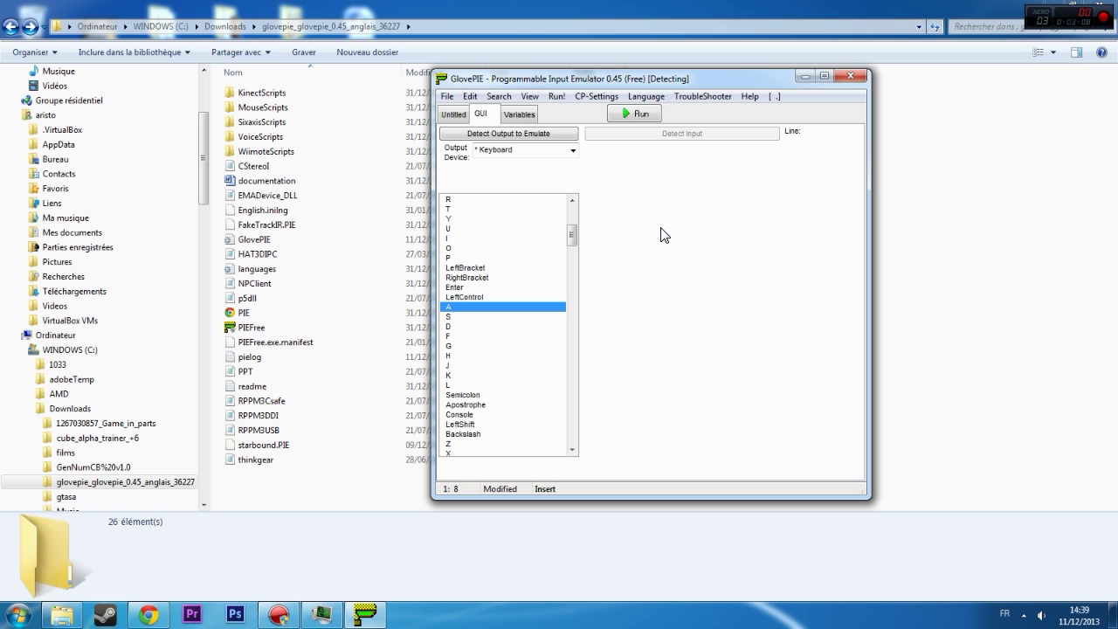
key("Left")
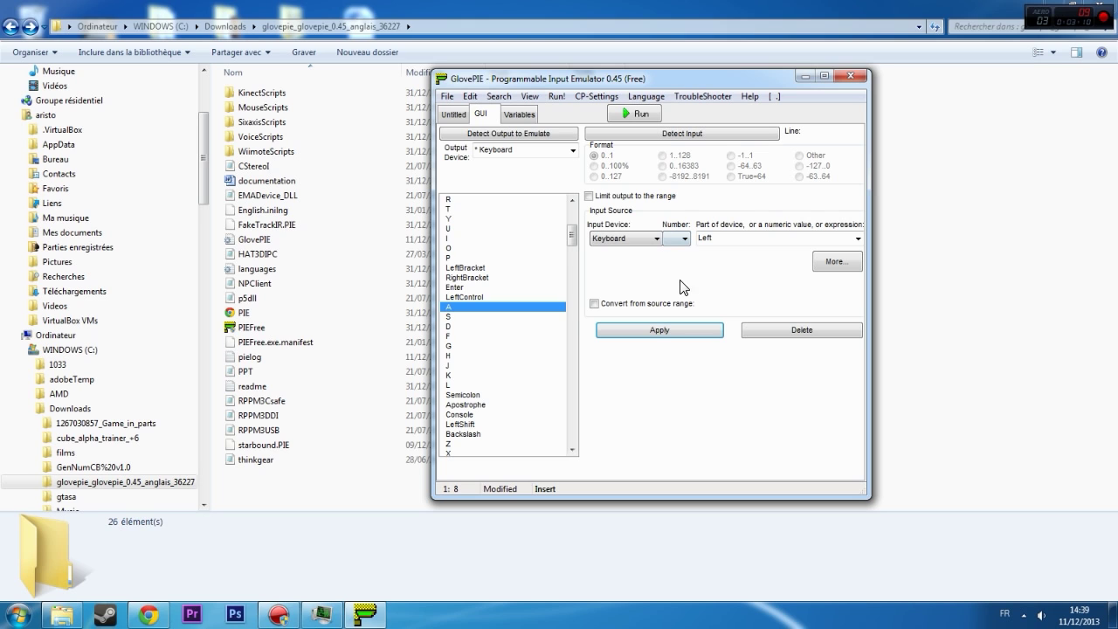
left_click(623, 336)
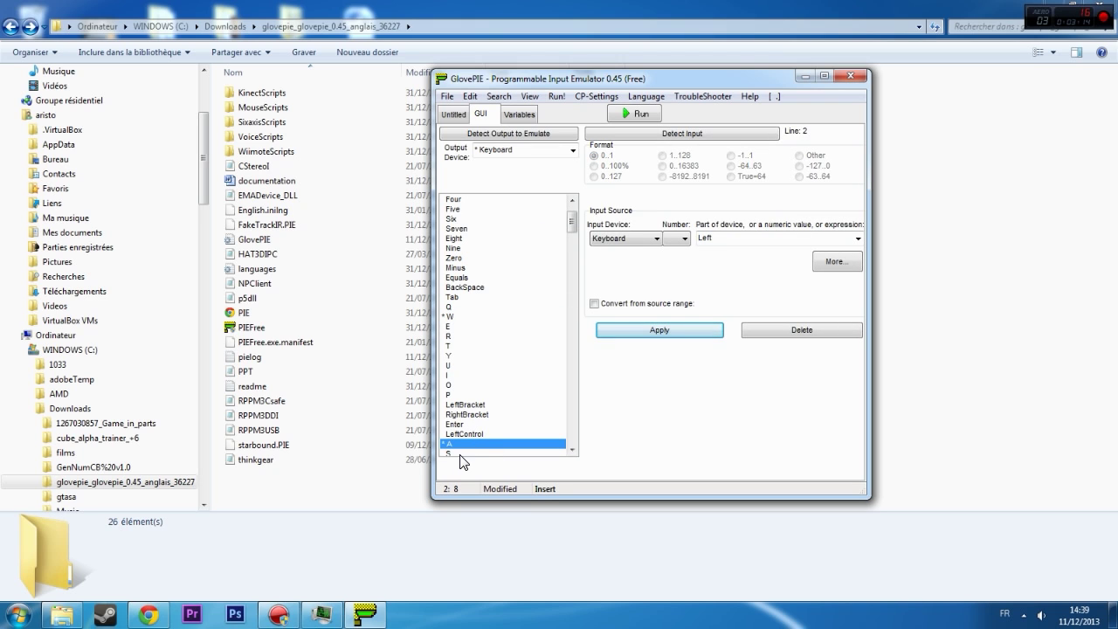
- Choose S as the emulated key, detect the Down arrow key as its input and apply the mapping
left_click(461, 454)
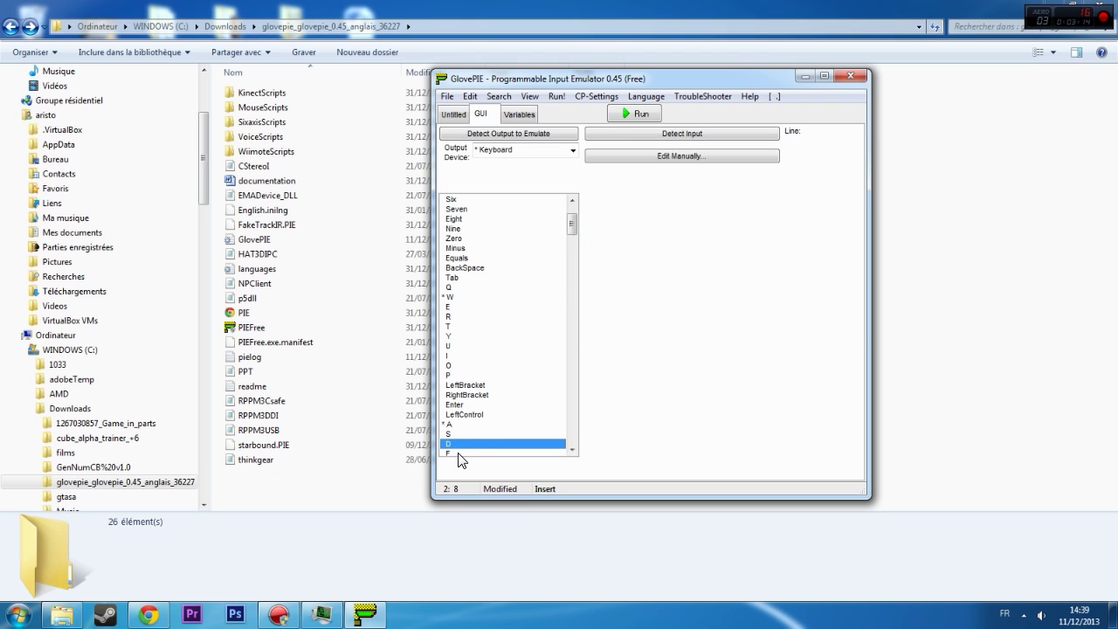
left_click(664, 138)
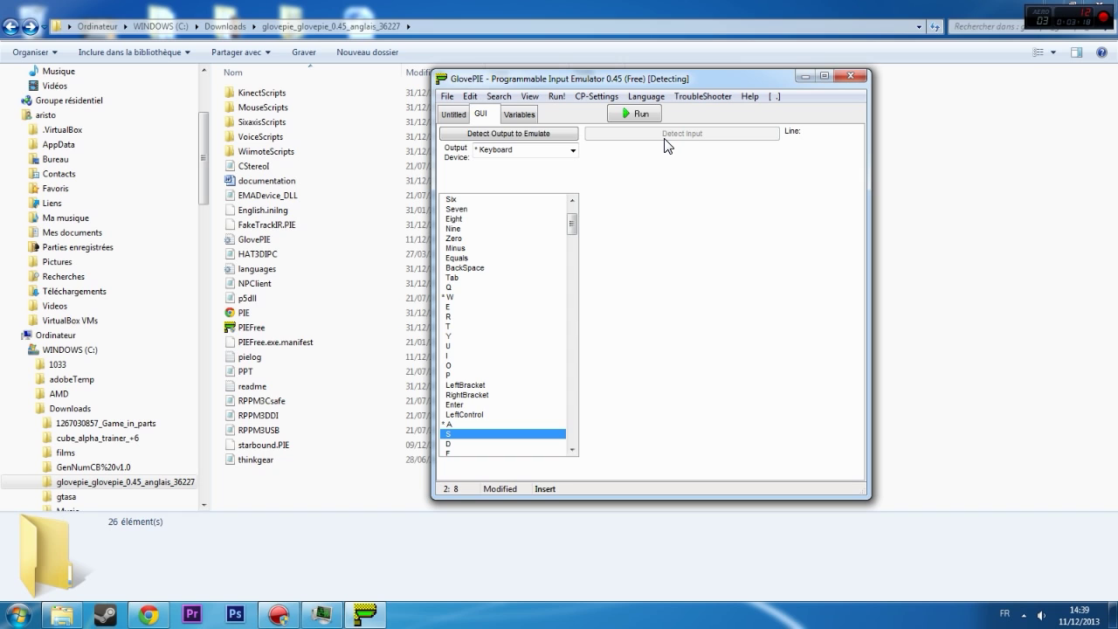
key("Down")
left_click(621, 330)
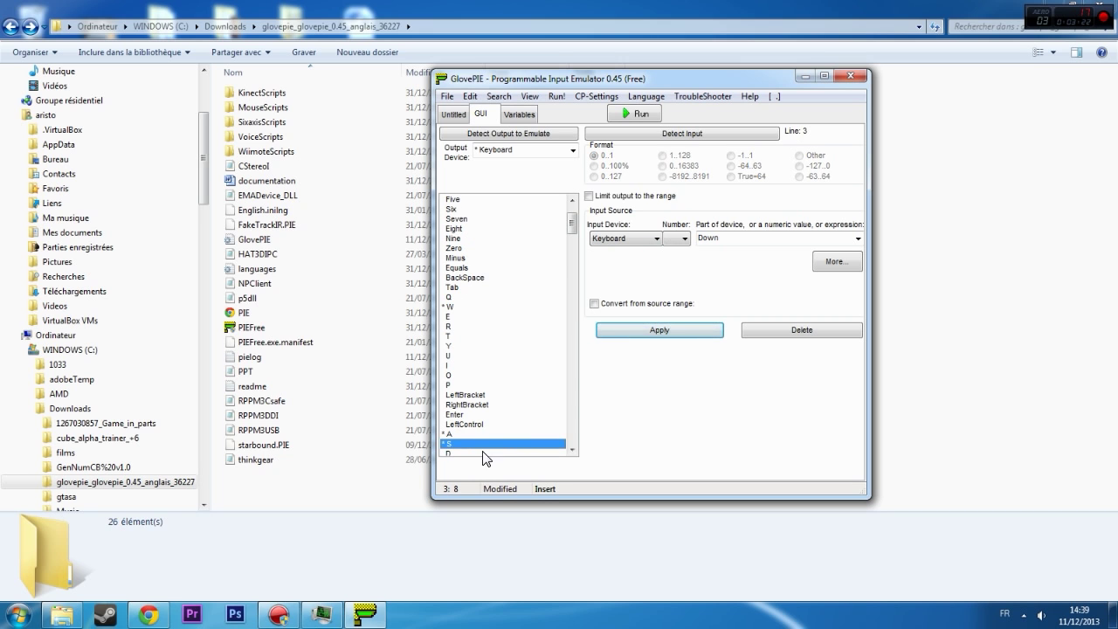
- Choose D as the emulated key, detect the Right arrow key as its input and apply the mapping
left_click(483, 452)
left_click(661, 136)
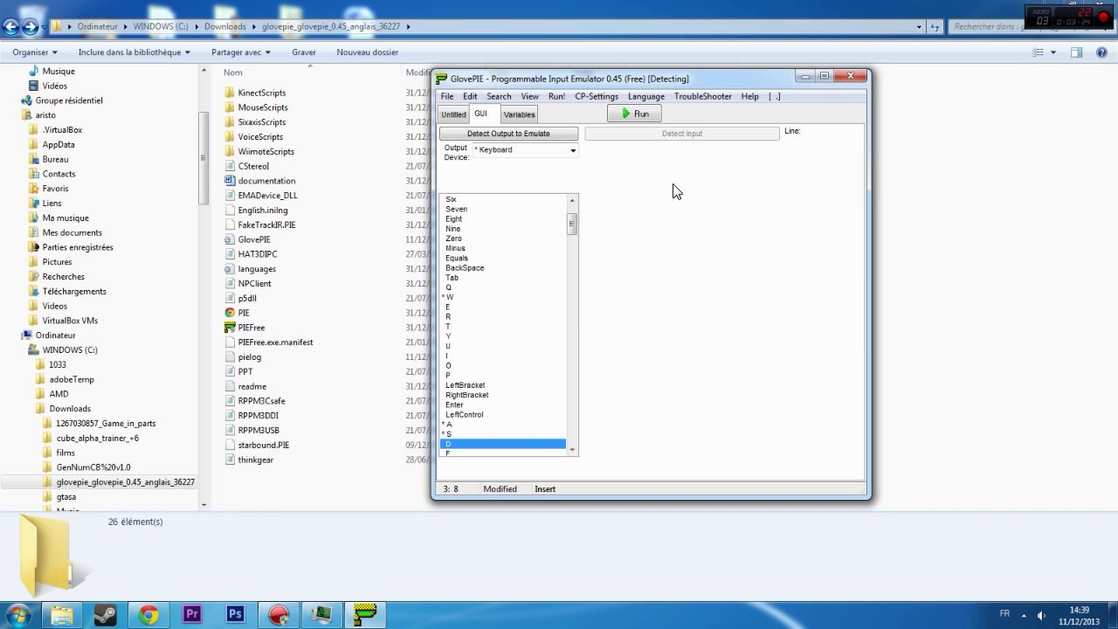
key("Right")
left_click(676, 329)
- Show the generated script text, move the GlovePIE window aside and run the script
left_click(456, 114)
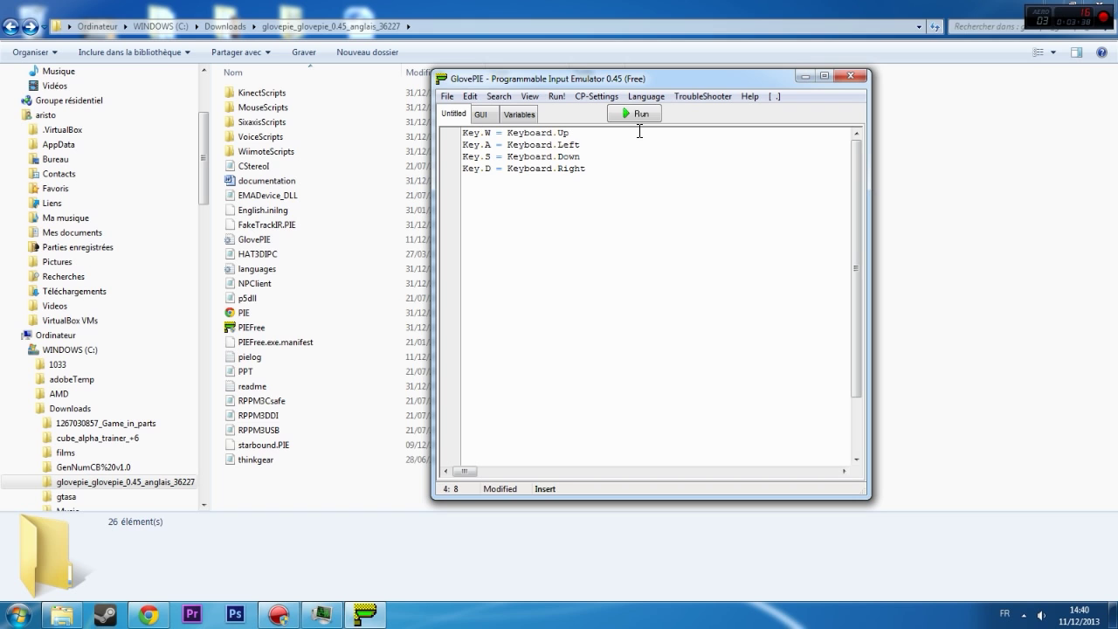
left_click_drag(584, 77, 224, 49)
left_click(279, 91)
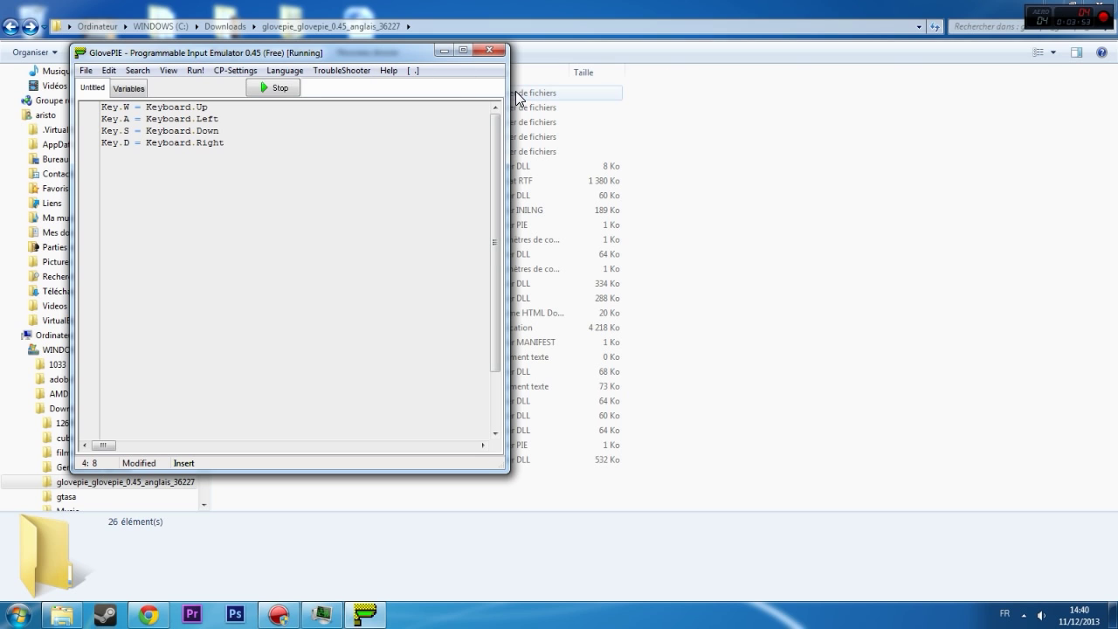
- Switch to the Explorer window, test the remapped arrow keys with random text in the folder search field and clear it
left_click(957, 26)
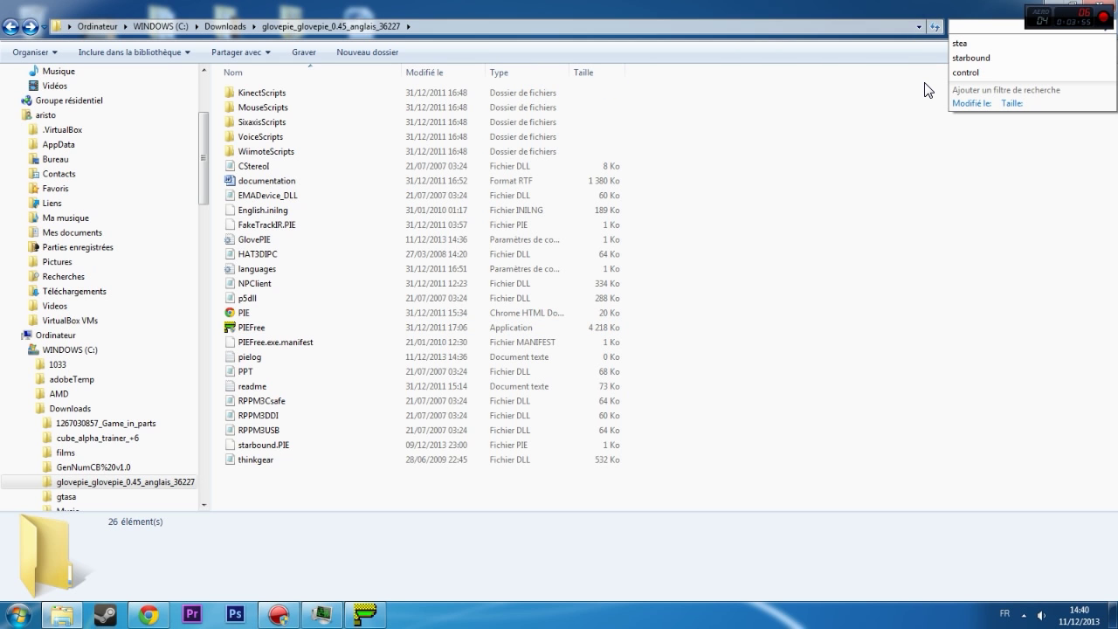
type("knjferdjbjdn")
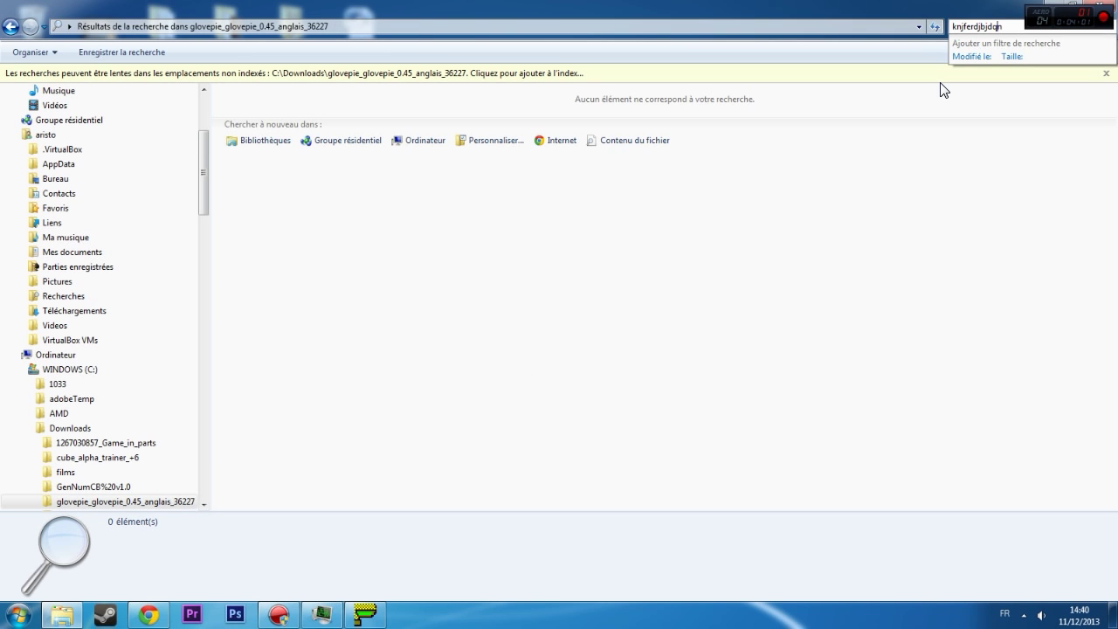
type("qqqqszd")
key("BackSpace")
key("BackSpace")
key("BackSpace")
key("BackSpace")
key("BackSpace")
key("BackSpace")
key("BackSpace")
key("BackSpace")
key("BackSpace")
key("BackSpace")
key("BackSpace")
key("BackSpace")
key("BackSpace")
key("BackSpace")
key("BackSpace")
type("sqqqqn")
key("BackSpace")
key("BackSpace")
key("BackSpace")
key("BackSpace")
key("BackSpace")
key("BackSpace")
key("BackSpace")
key("BackSpace")
key("BackSpace")
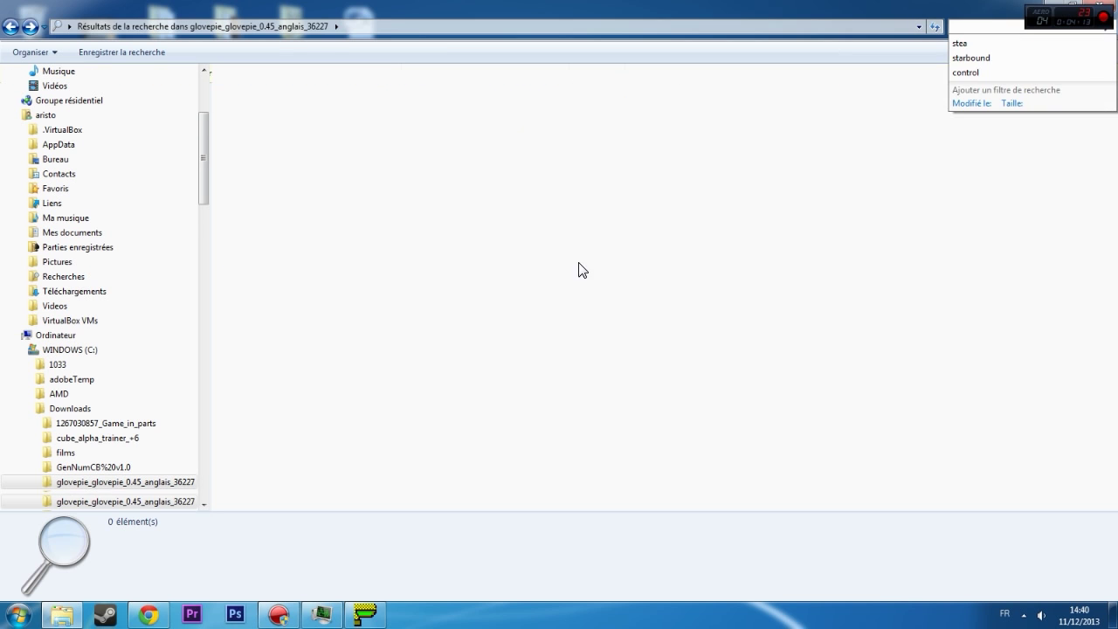
left_click(559, 260)
left_click(354, 342)
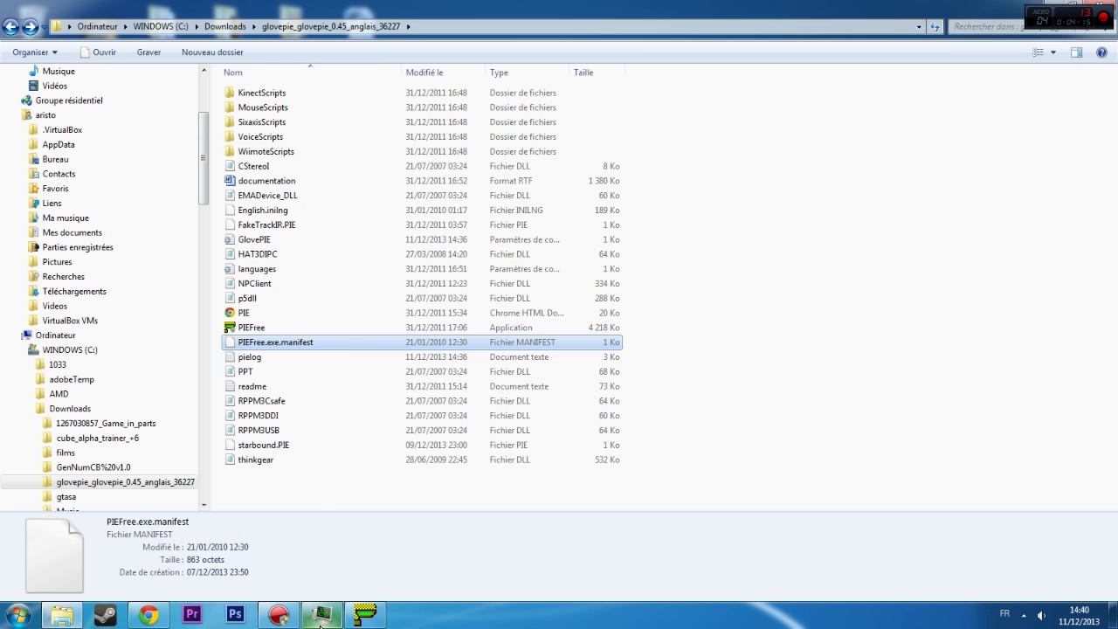
- Switch back to GlovePIE, glance at the script's variables and stop the running script
left_click(350, 618)
left_click(131, 90)
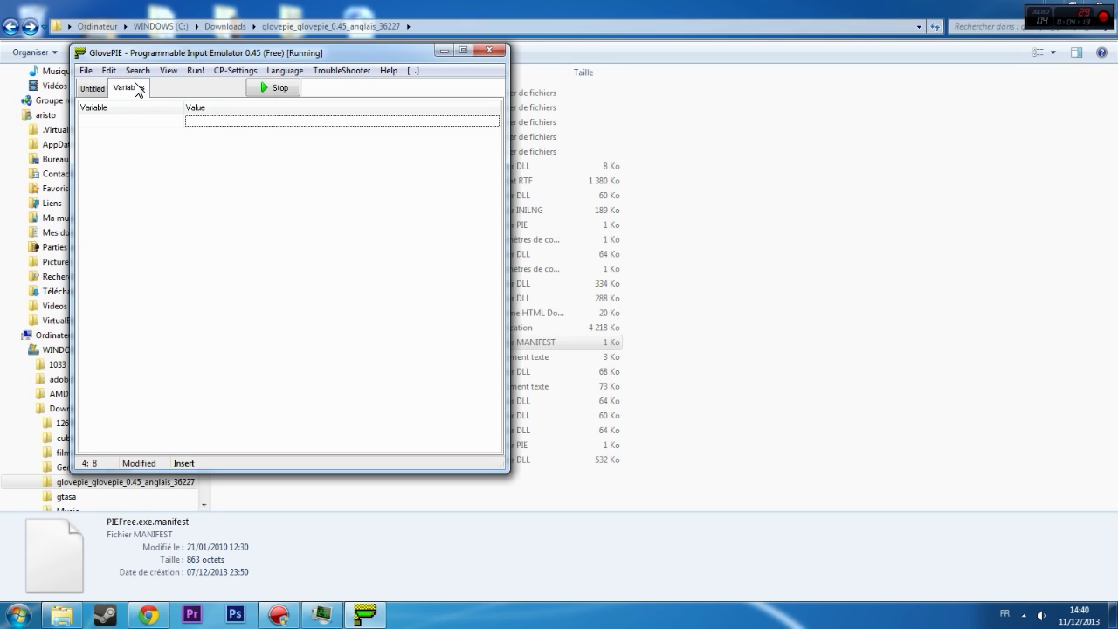
left_click(94, 89)
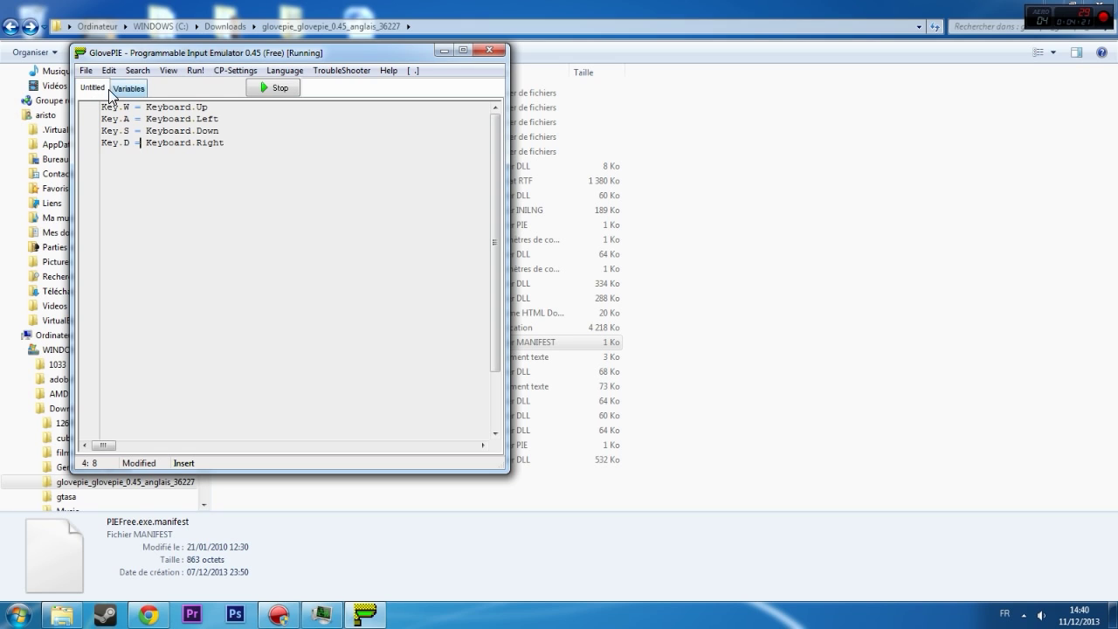
left_click(262, 87)
- In the graphical mapping editor, choose I as the emulated key and detect mouse XButton1, then LeftButton as its input
left_click(119, 90)
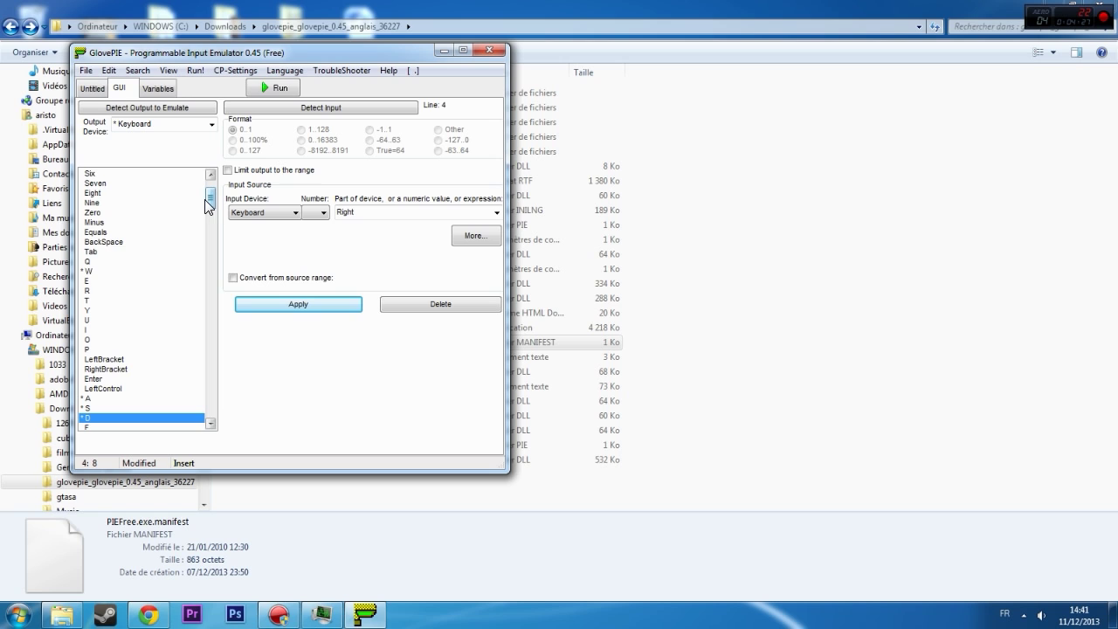
scroll(208, 203, "up", 1)
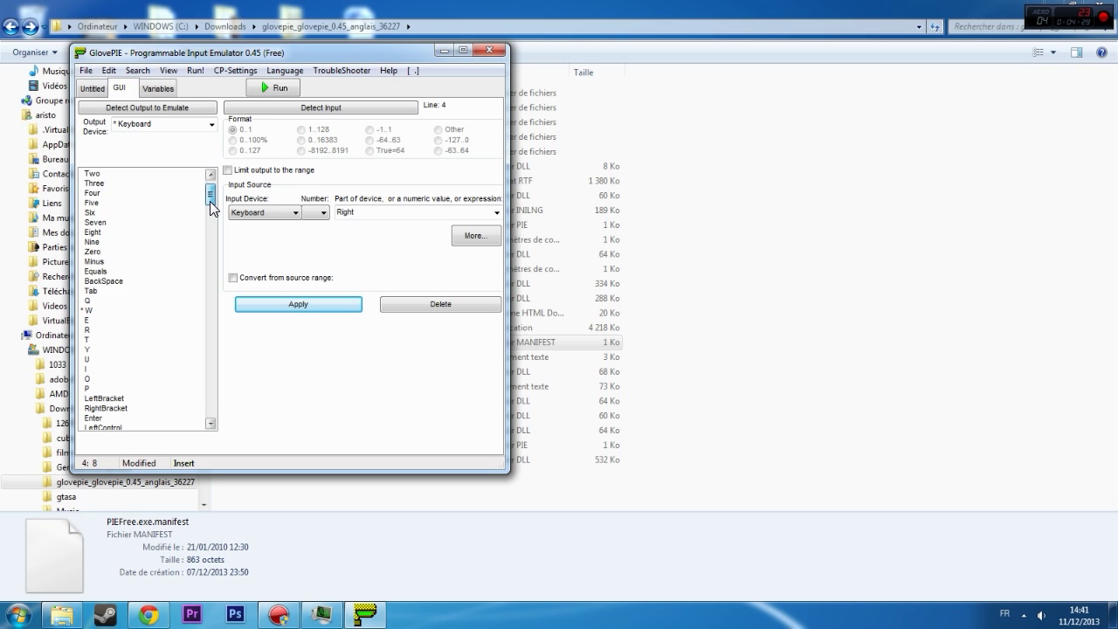
scroll(208, 215, "down", 4)
scroll(208, 217, "up", 5)
scroll(206, 215, "down", 5)
scroll(206, 206, "up", 1)
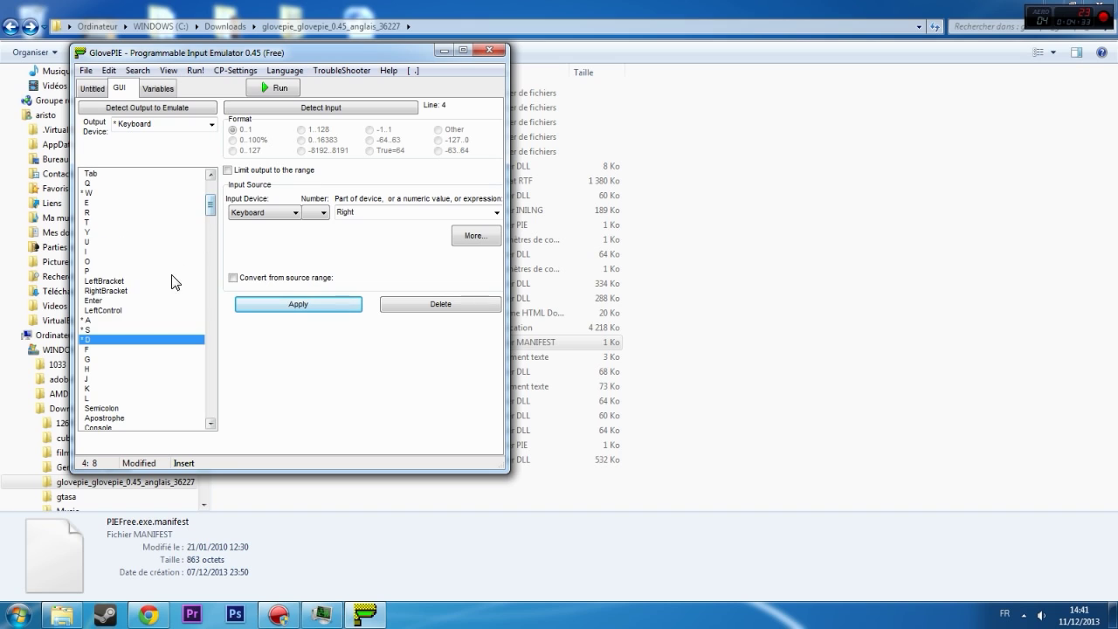
left_click(91, 251)
left_click(320, 107)
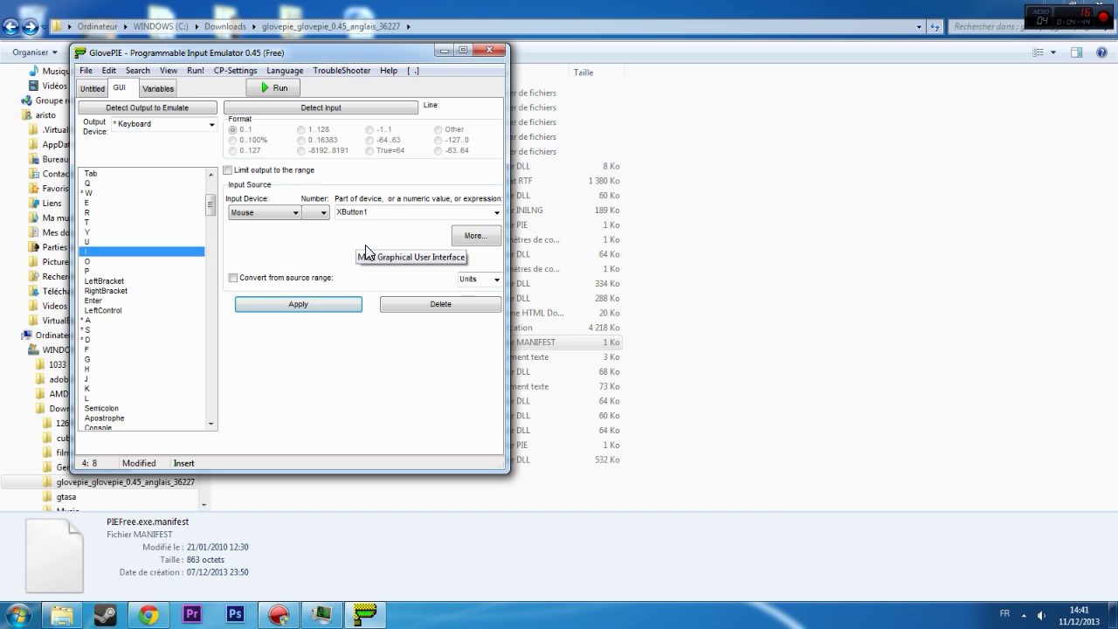
left_click(321, 107)
left_click(320, 178)
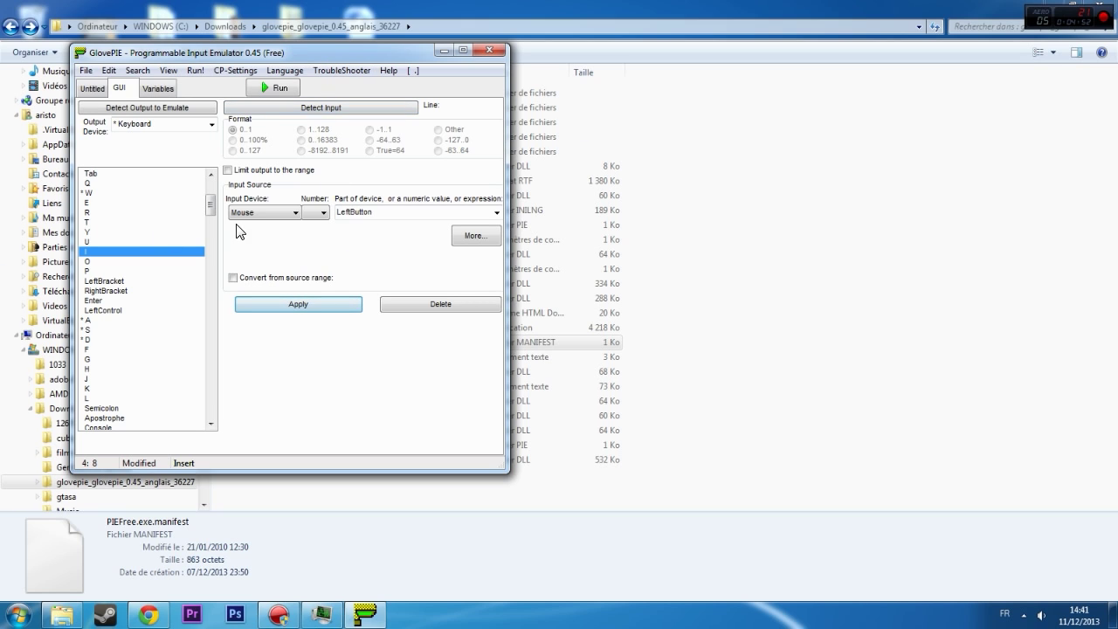
- Open the existing script starbound.PIE from the glovepie_glovepie_0.45_anglais_36227 folder
left_click(86, 71)
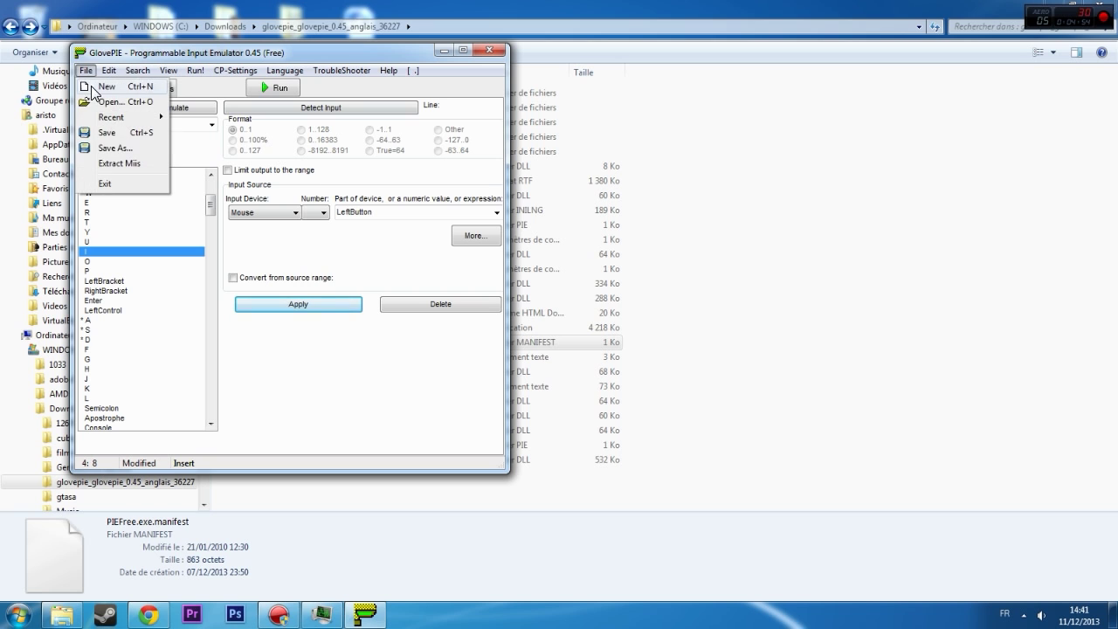
left_click(107, 101)
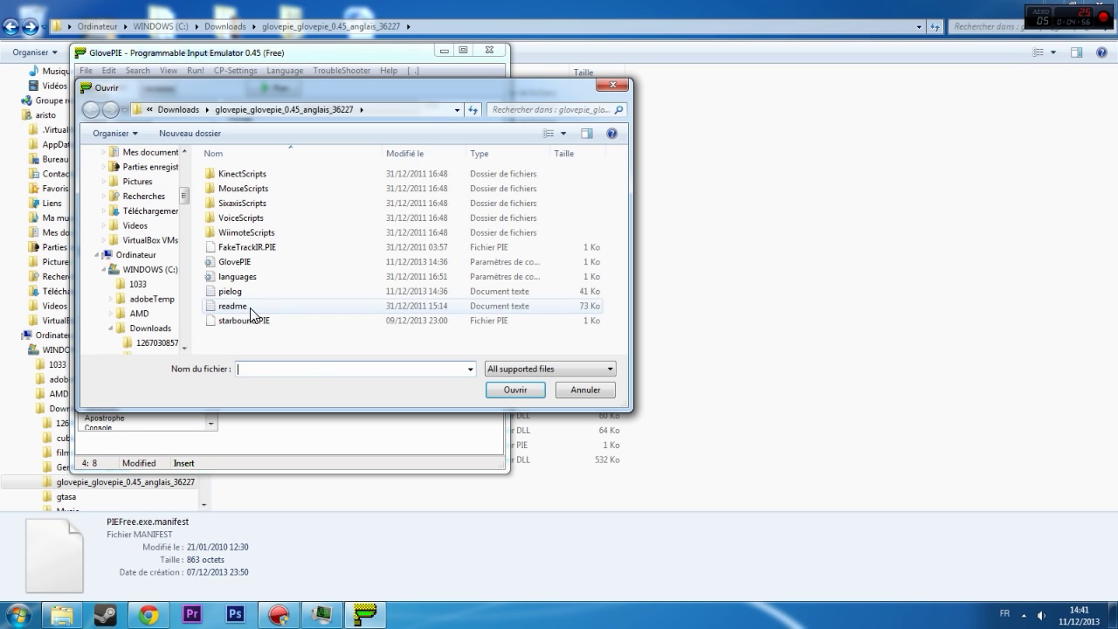
left_click(250, 318)
left_click(523, 390)
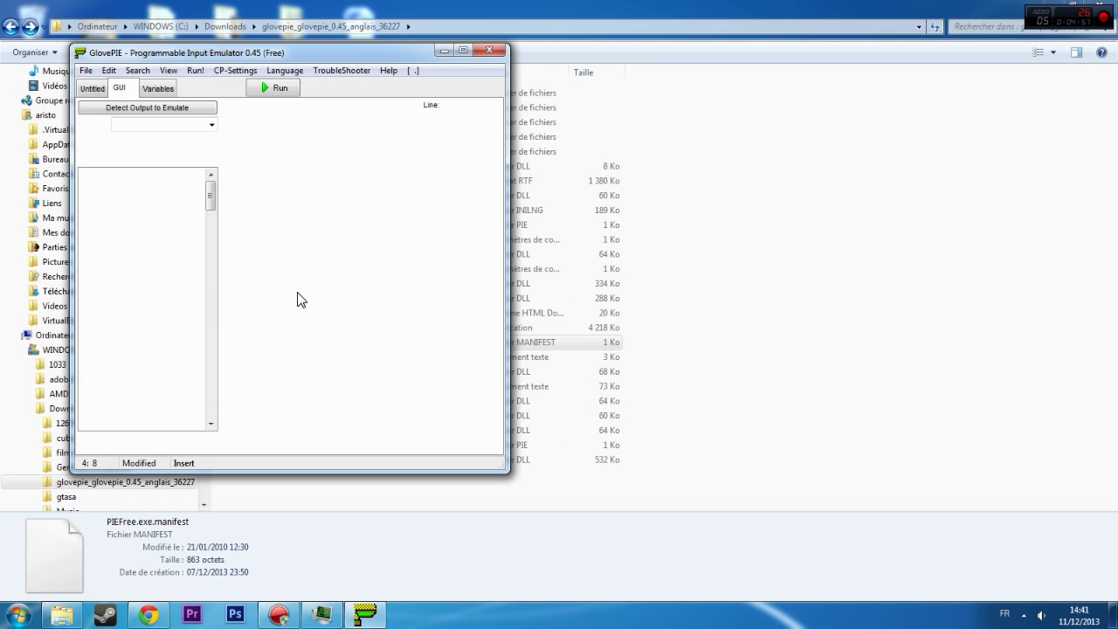
- Show the starbound script text and examine its keyboard and mouse button mapping lines
left_click(112, 90)
left_click_drag(262, 203, 104, 105)
right_click(96, 252)
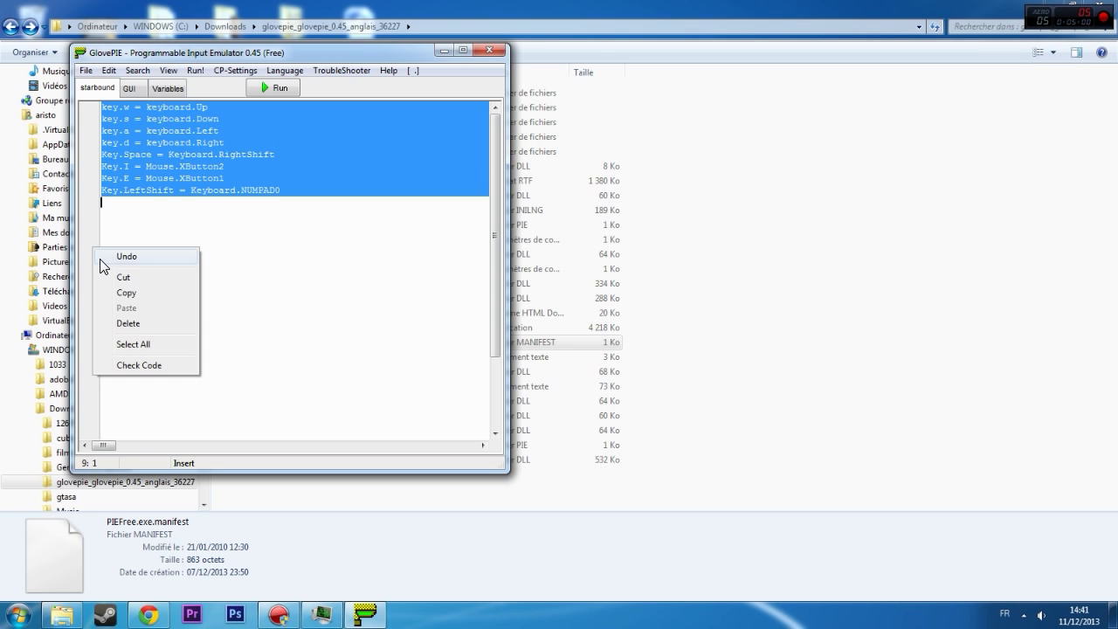
left_click(240, 201)
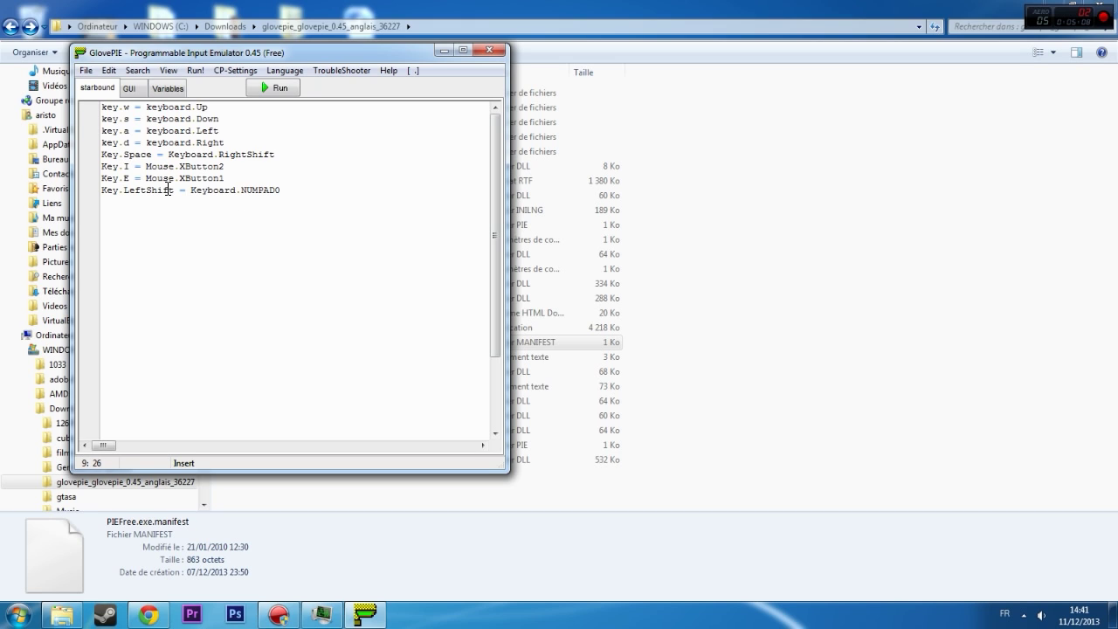
left_click(129, 166)
mouse_move(294, 194)
left_mouse_down()
mouse_move(131, 106)
mouse_move(109, 107)
mouse_move(302, 193)
left_mouse_up()
left_click_drag(312, 191, 354, 192)
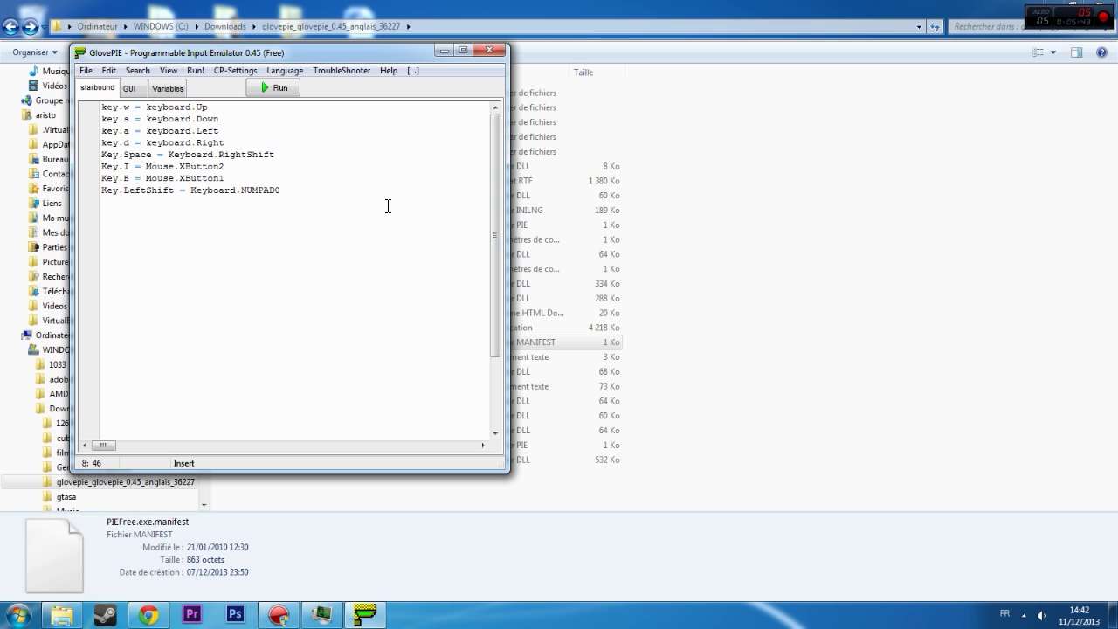